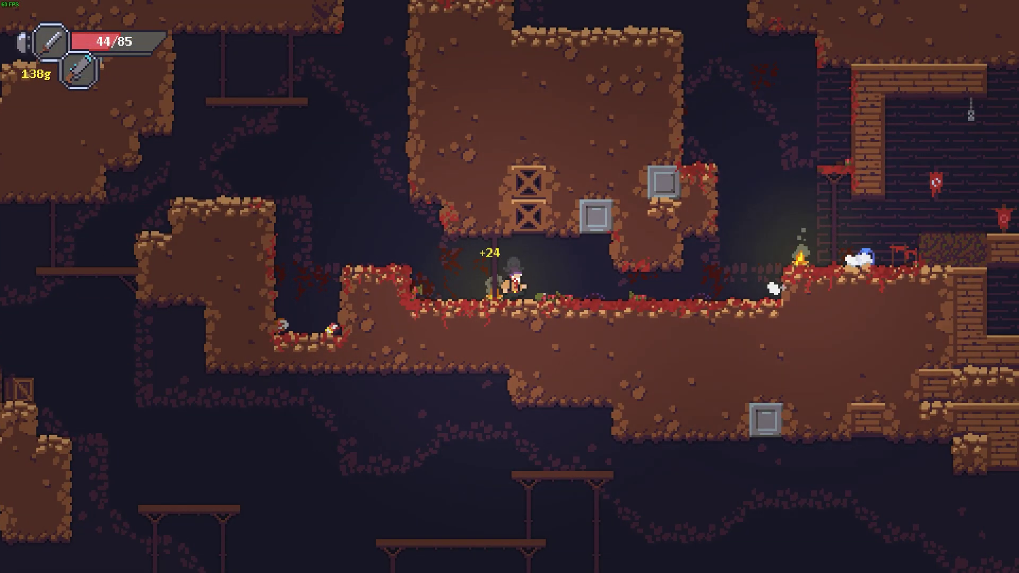
Run along the Caveblazers corridor, drop into the pit and climb back onto the ledge.
{"action": "key", "text": "d"}
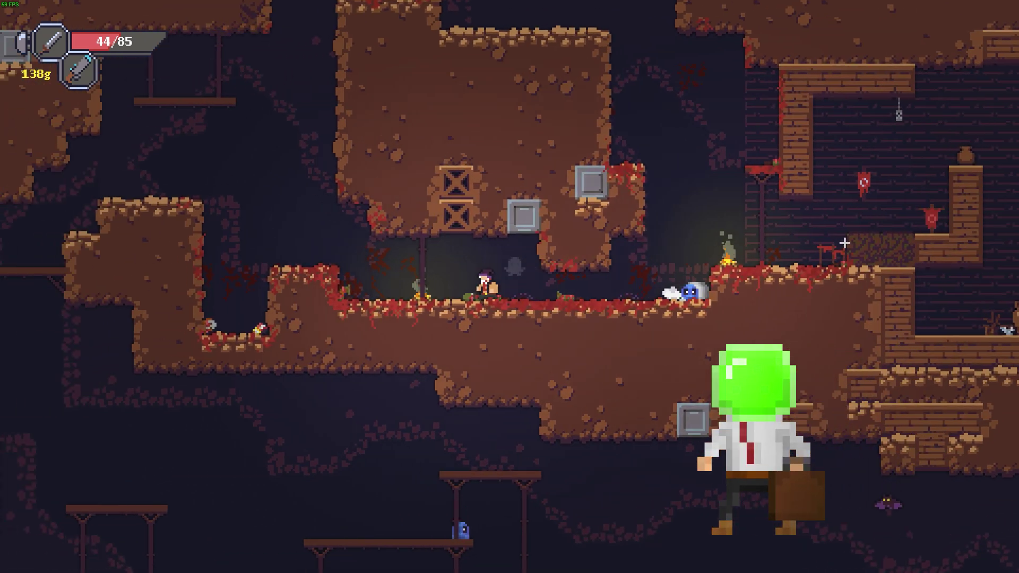
{"action": "key", "text": "a"}
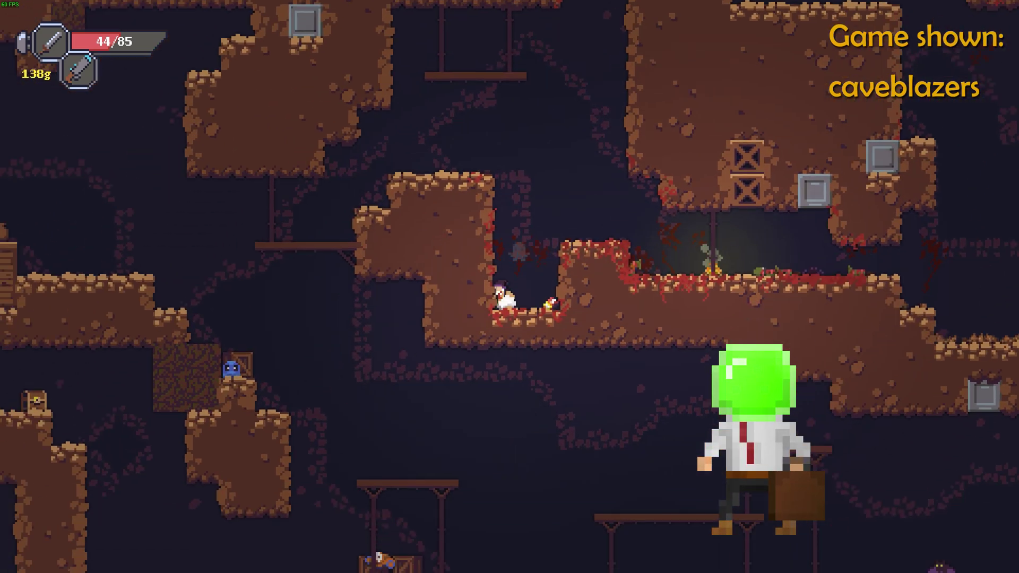
{"action": "key", "text": "a"}
{"action": "key", "text": "space"}
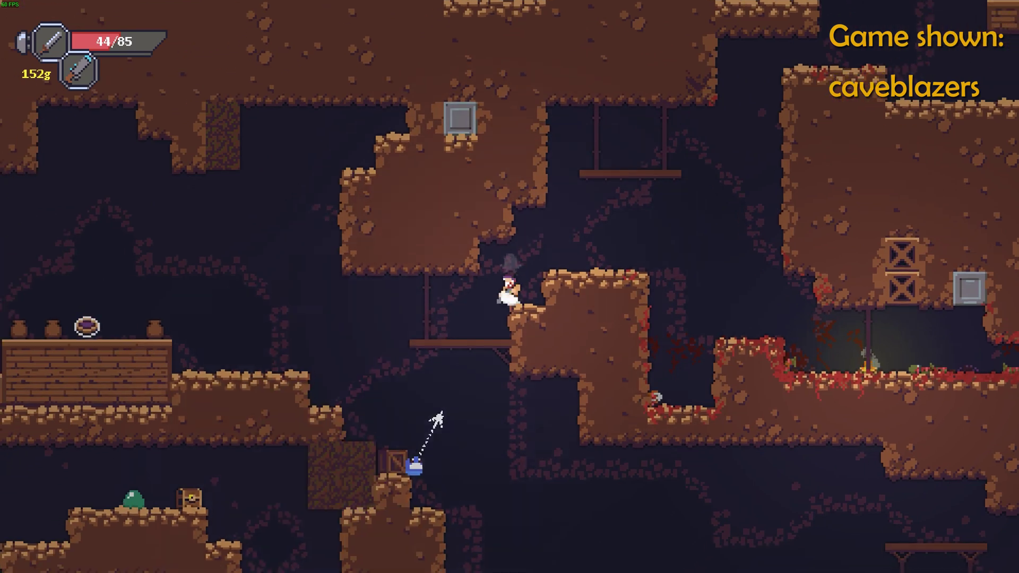
{"action": "key", "text": "d"}
{"action": "key", "text": "space"}
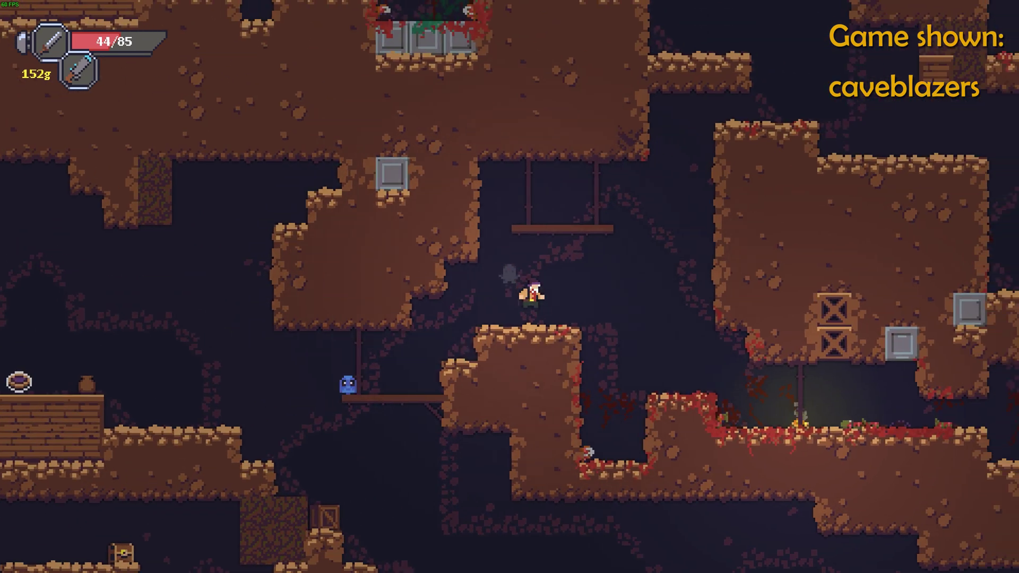
Climb onto the shop counter and kill the blue blob.
{"action": "key", "text": "a"}
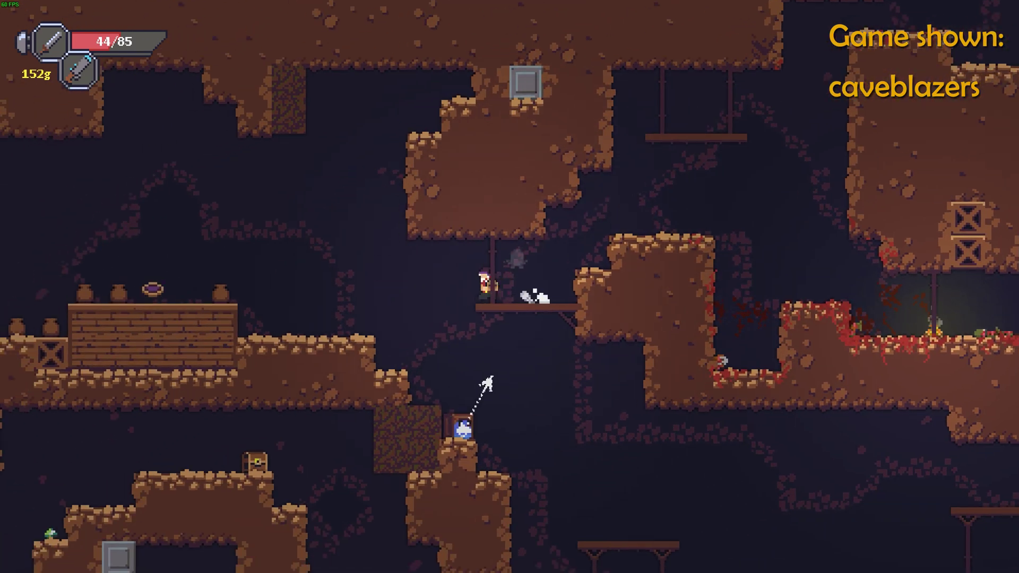
{"action": "key", "text": "a"}
{"action": "key", "text": "space"}
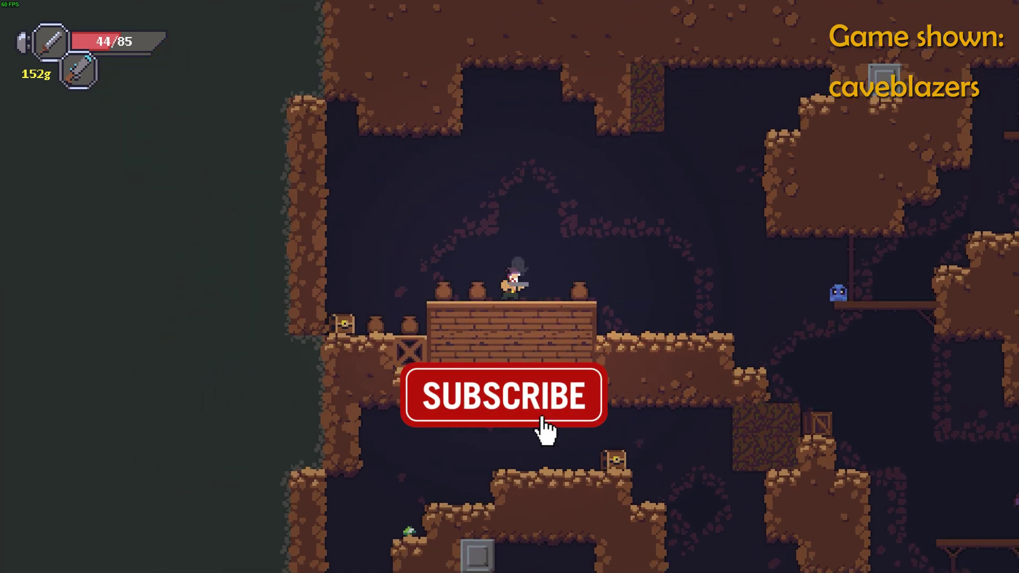
{"action": "key", "text": "j"}
{"action": "key", "text": "a"}
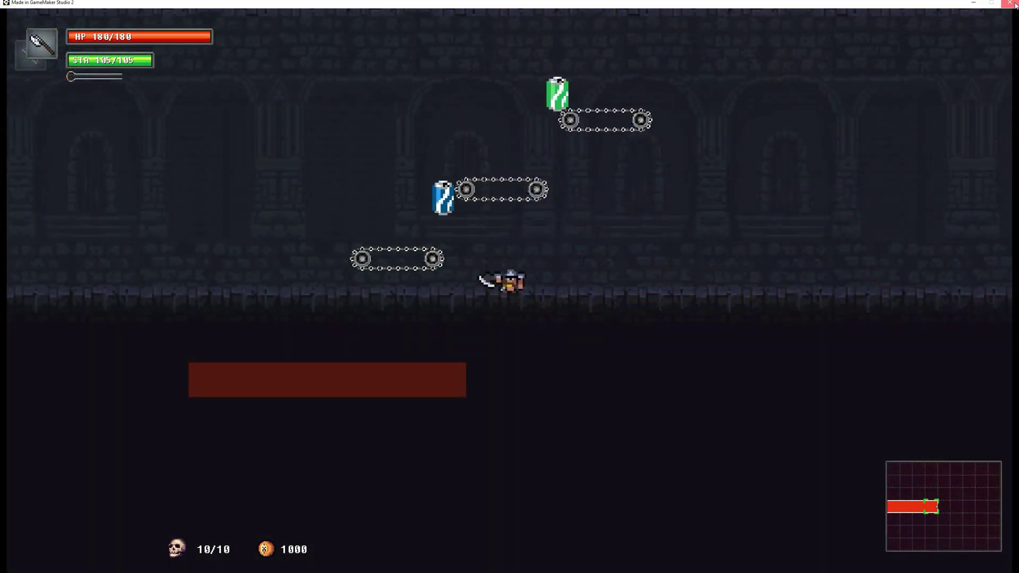
Close the running game, inspect the obj_Spawner room instance, and open obj_Pit.
{"action": "left_click", "coordinate": [1015, 5]}
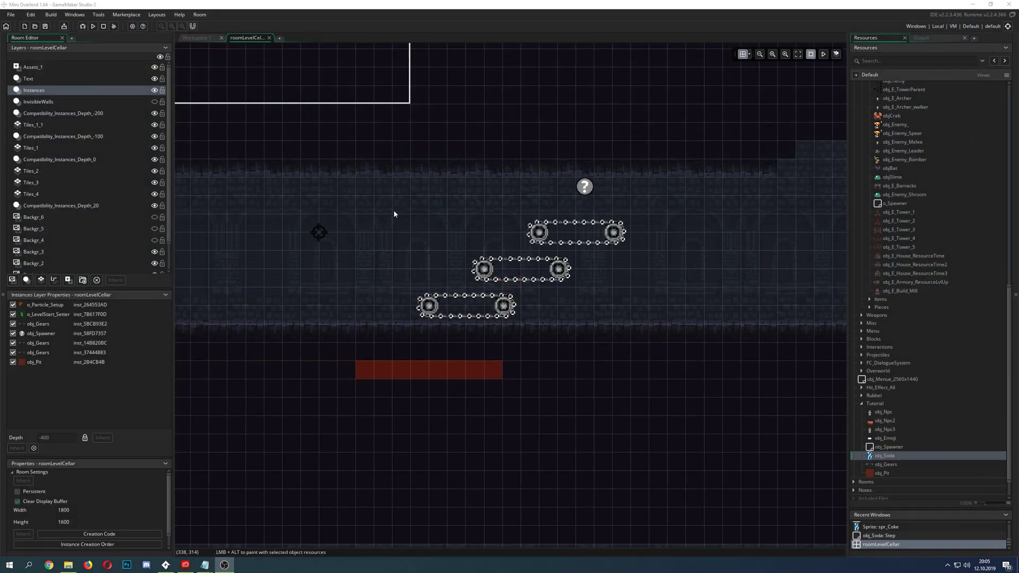
{"action": "left_click", "coordinate": [593, 185]}
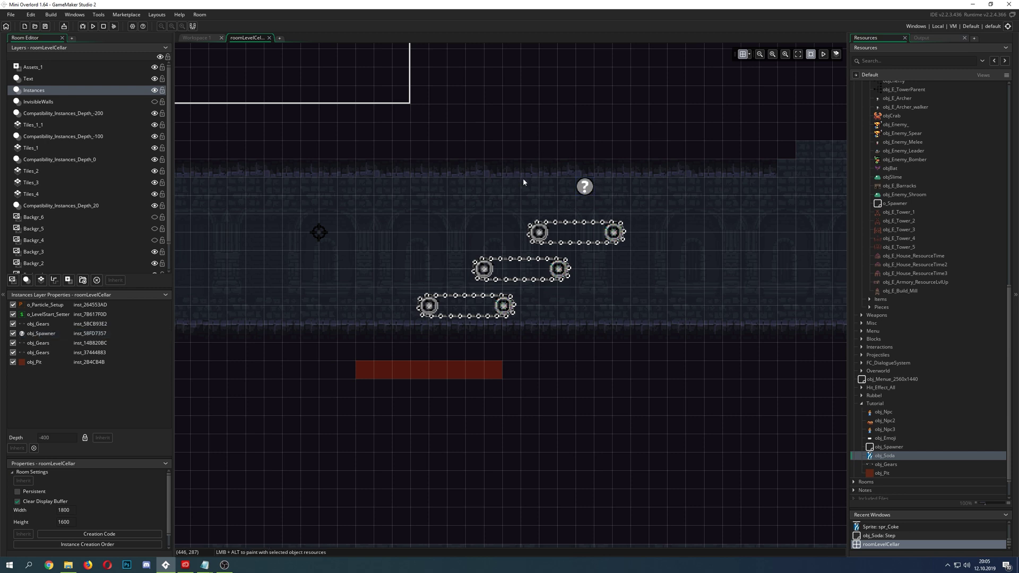
{"action": "left_click", "coordinate": [556, 196]}
{"action": "double_click", "coordinate": [880, 473]}
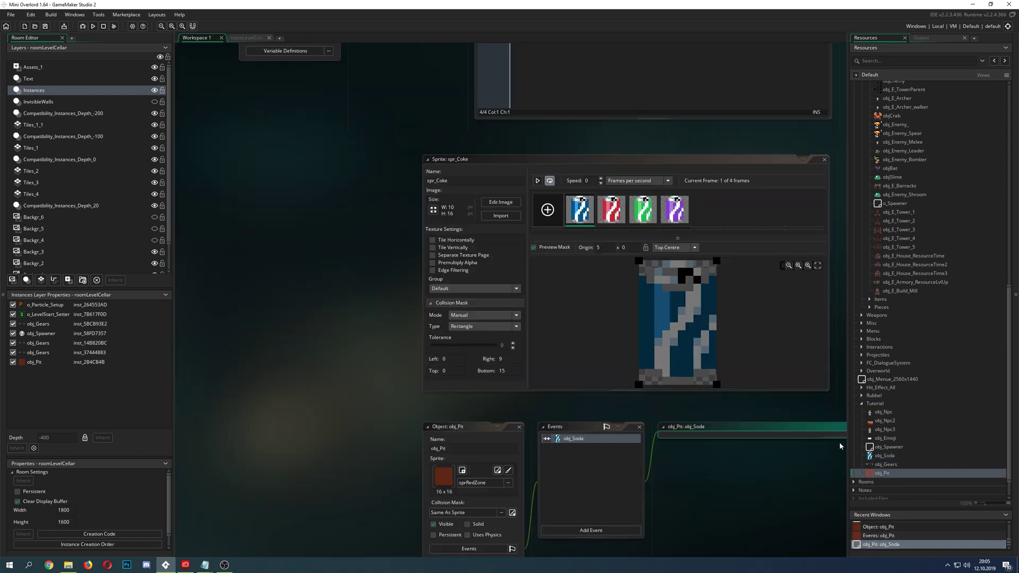
Review obj_Pit's obj_Soda collision code and pick out other.id on line 2.
{"action": "scroll", "coordinate": [607, 340], "scroll_direction": "up", "scroll_amount": 3, "text": "ctrl"}
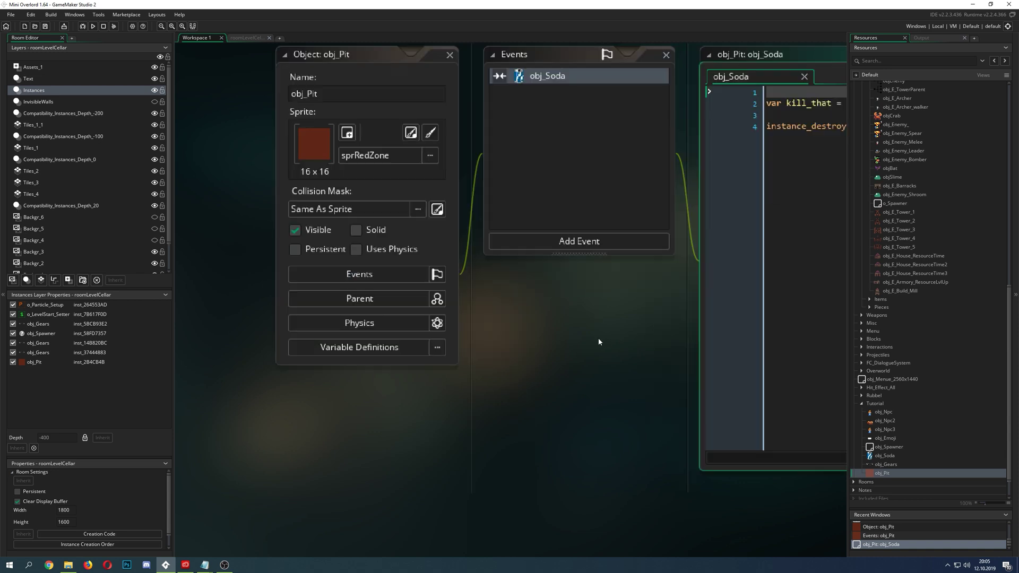
{"action": "scroll", "coordinate": [598, 338], "scroll_direction": "up", "scroll_amount": 2}
{"action": "scroll", "coordinate": [478, 318], "scroll_direction": "right", "scroll_amount": 2, "text": "shift"}
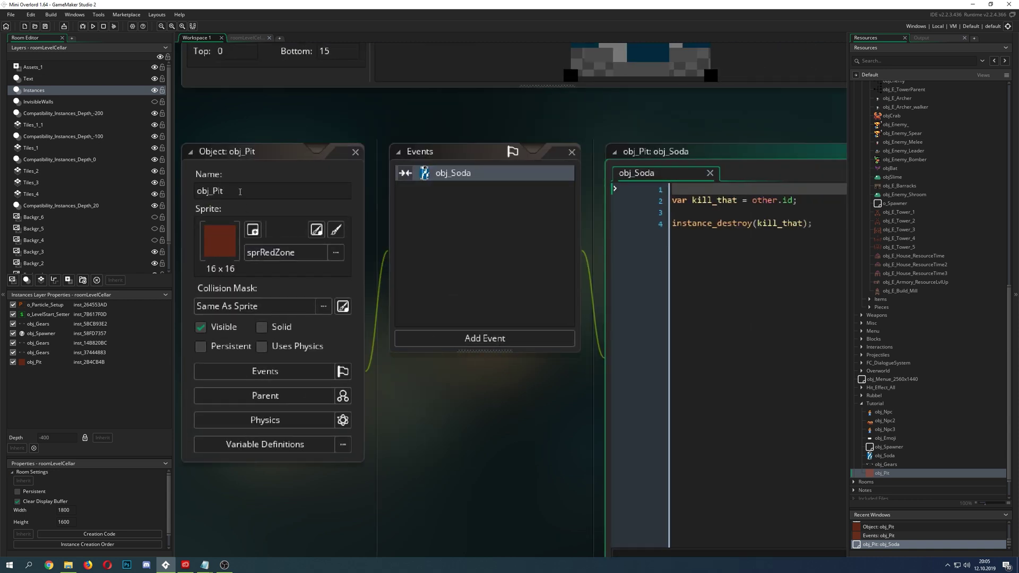
{"action": "scroll", "coordinate": [383, 422], "scroll_direction": "down", "scroll_amount": 2, "text": "ctrl"}
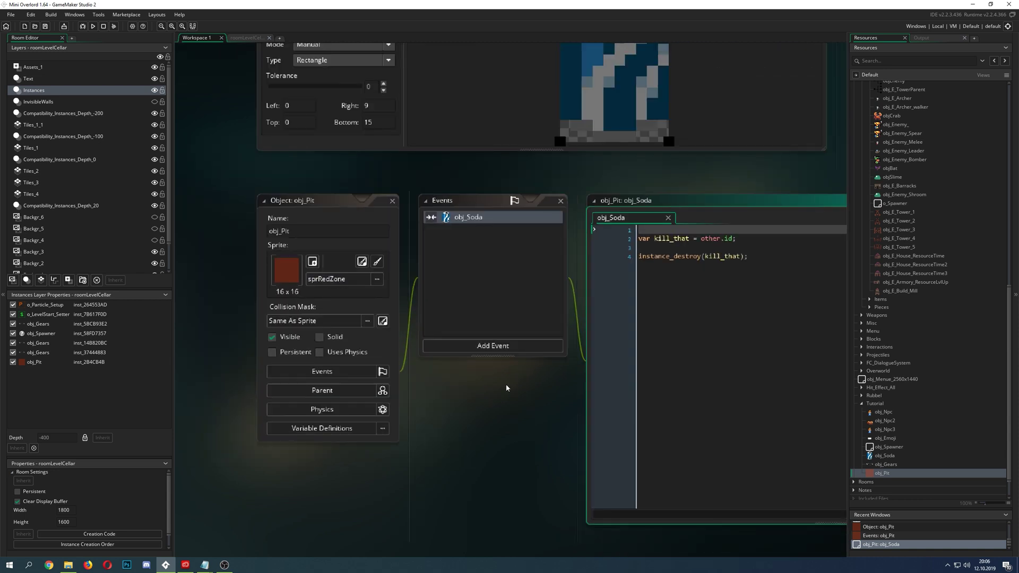
{"action": "scroll", "coordinate": [382, 423], "scroll_direction": "right", "scroll_amount": 3, "text": "shift"}
{"action": "scroll", "coordinate": [381, 407], "scroll_direction": "up", "scroll_amount": 2, "text": "ctrl"}
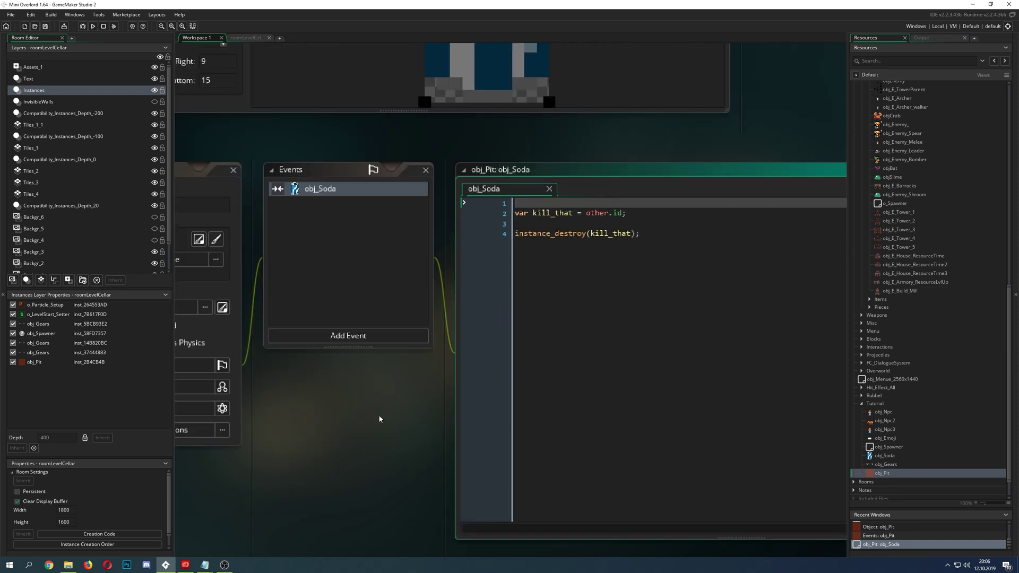
{"action": "scroll", "coordinate": [388, 414], "scroll_direction": "up", "scroll_amount": 1}
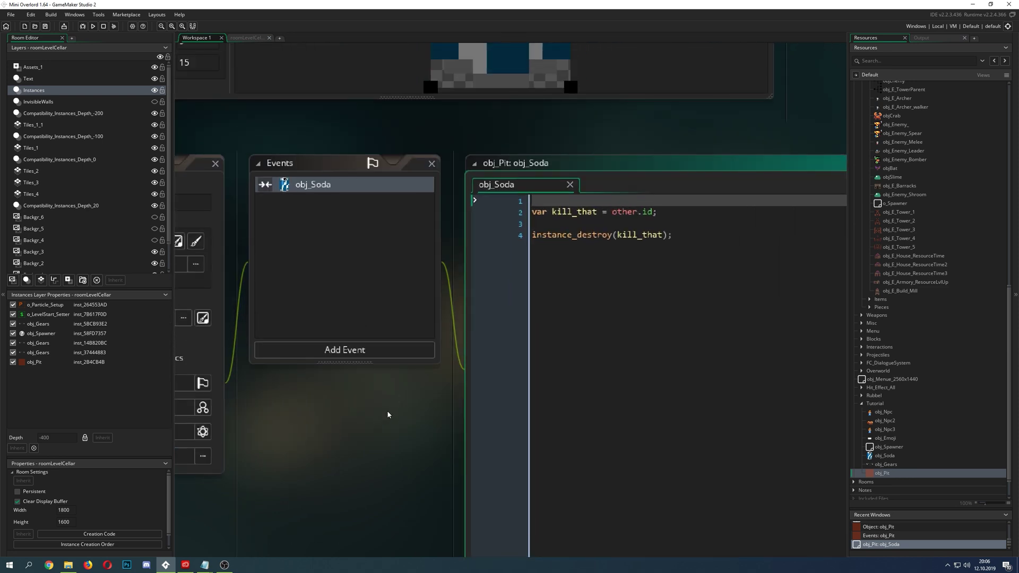
{"action": "scroll", "coordinate": [656, 211], "scroll_direction": "up", "scroll_amount": 1, "text": "ctrl"}
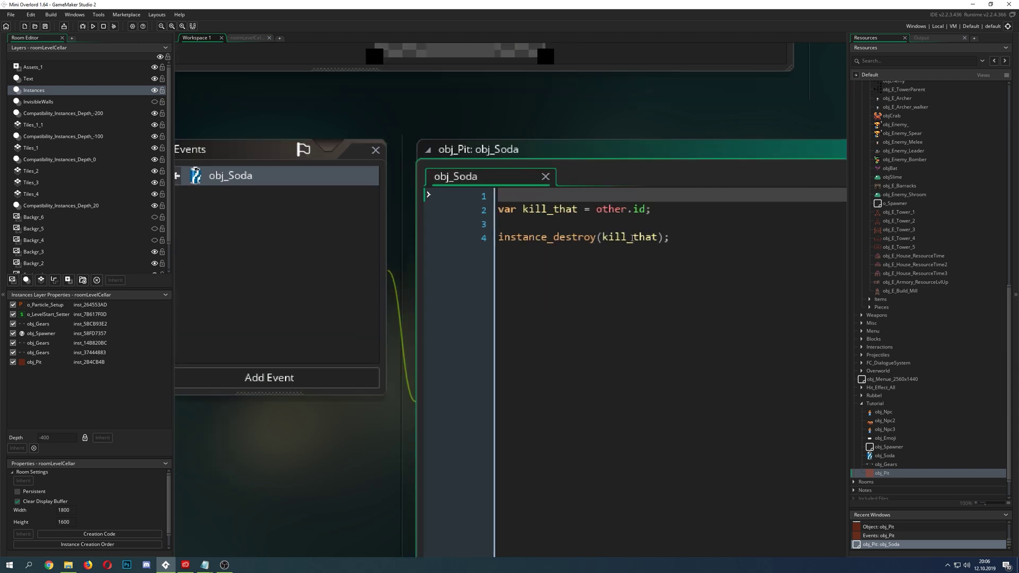
{"action": "scroll", "coordinate": [336, 440], "scroll_direction": "left", "scroll_amount": 5, "text": "shift"}
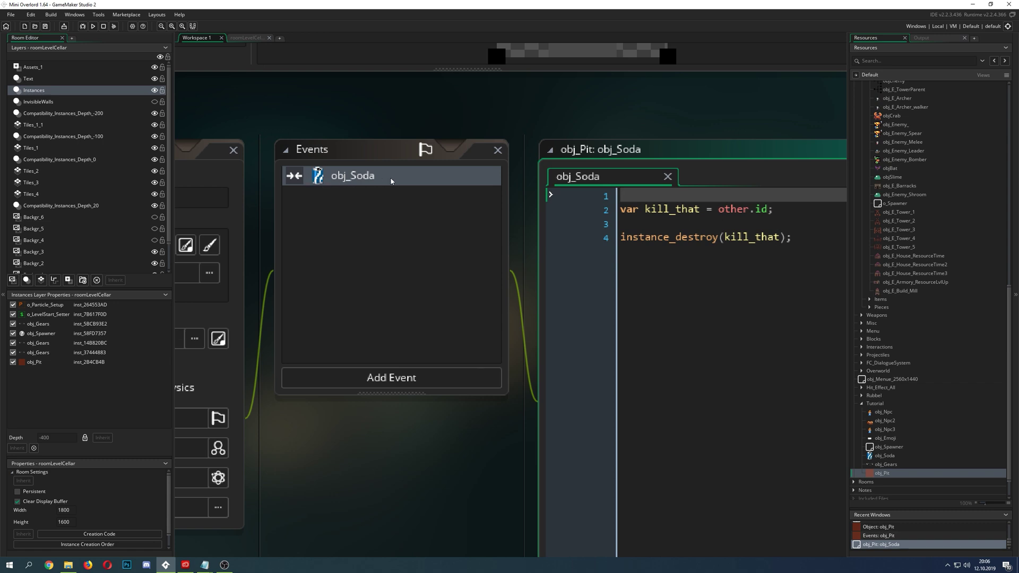
{"action": "scroll", "coordinate": [664, 268], "scroll_direction": "right", "scroll_amount": 6, "text": "shift"}
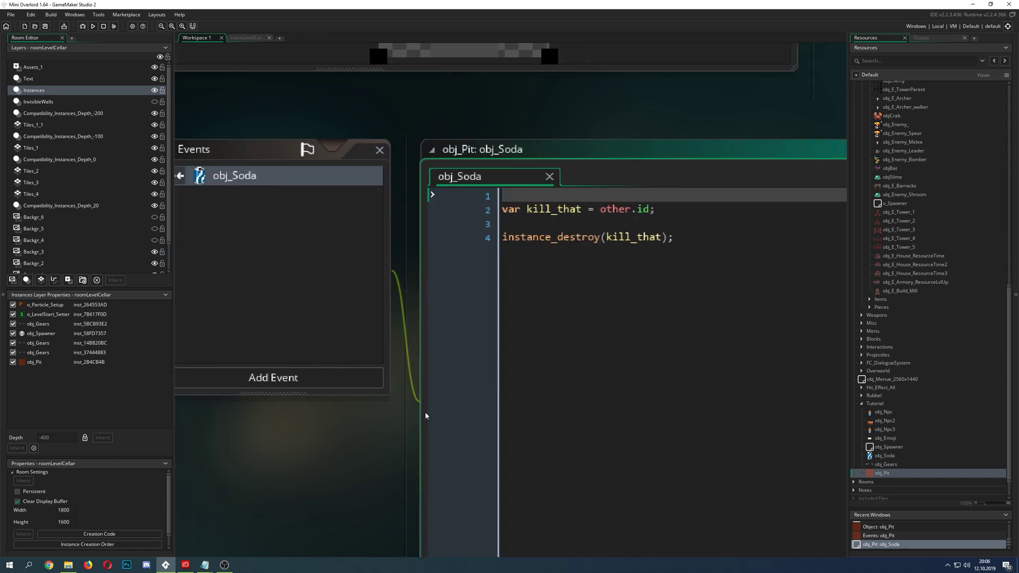
{"action": "left_click_drag", "start_coordinate": [580, 208], "coordinate": [530, 210]}
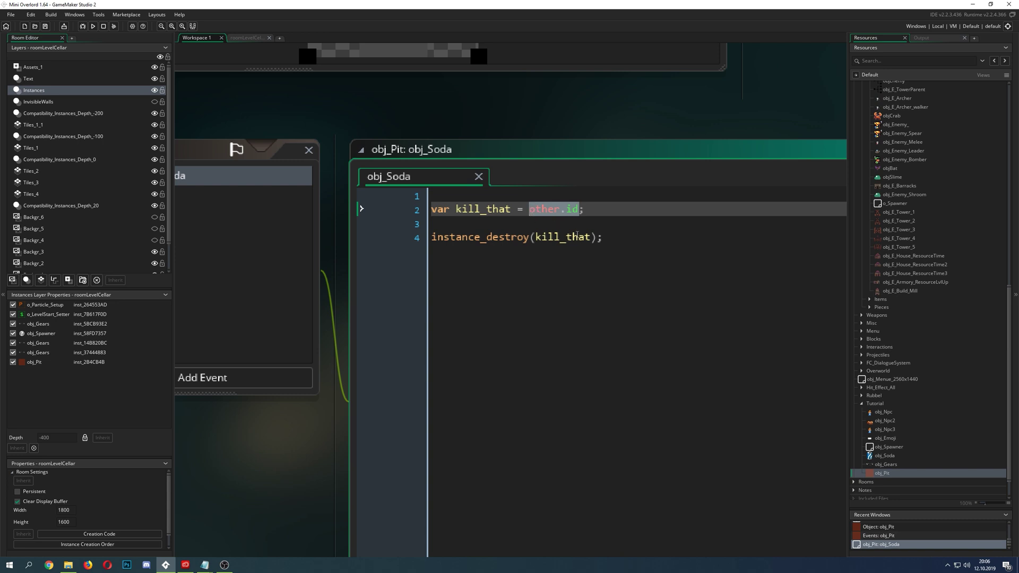
{"action": "left_click", "coordinate": [544, 223]}
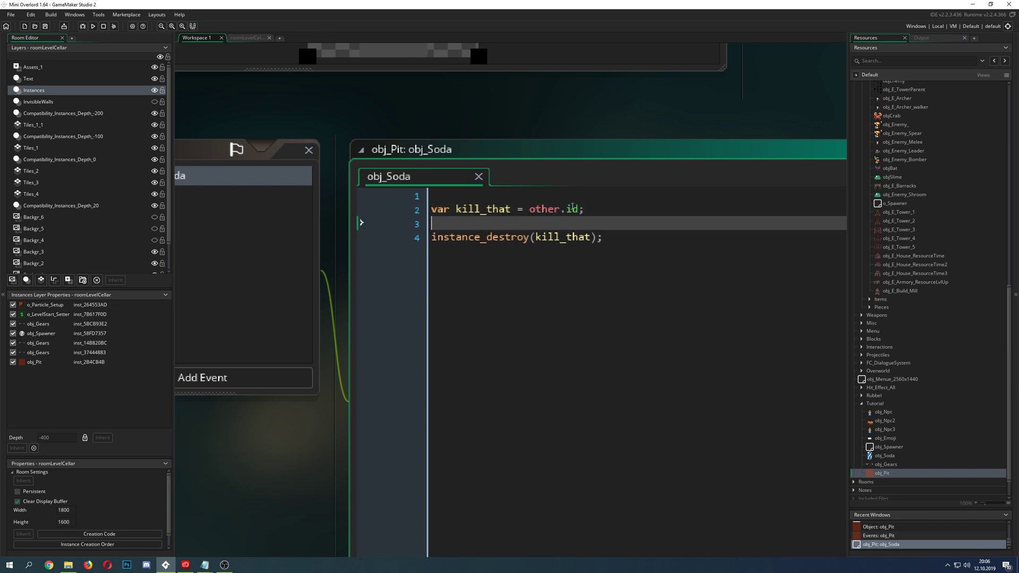
{"action": "double_click", "coordinate": [541, 208]}
{"action": "left_click", "coordinate": [545, 221]}
{"action": "double_click", "coordinate": [543, 213]}
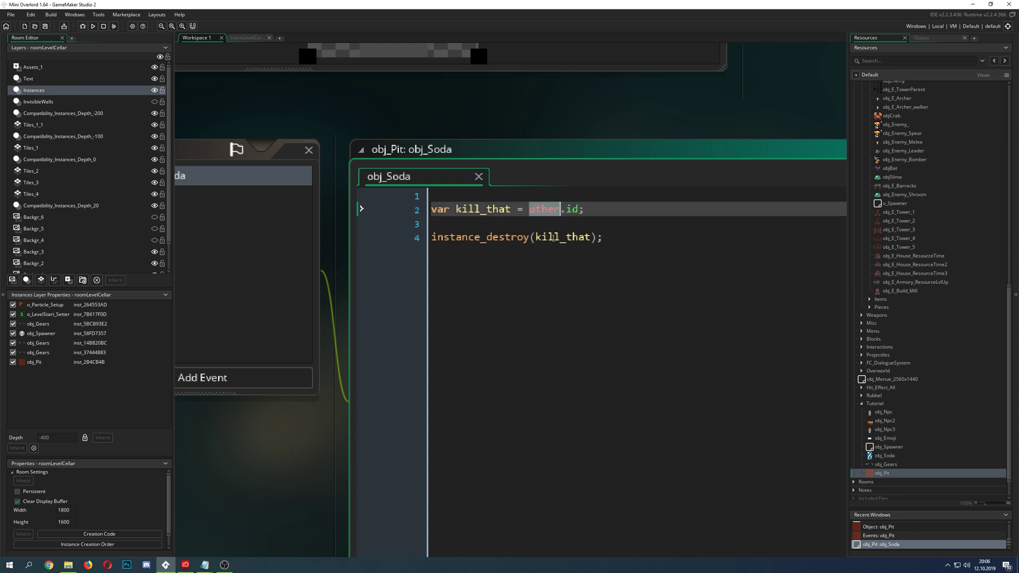
Copy other.id from line 2 and paste it over kill_that on line 4.
{"action": "scroll", "coordinate": [309, 467], "scroll_direction": "left", "scroll_amount": 3}
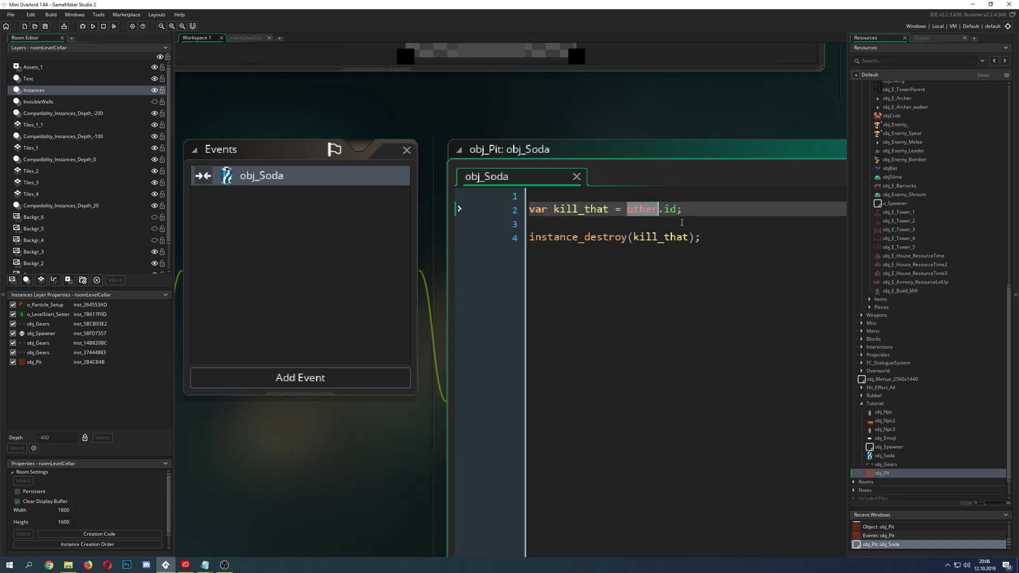
{"action": "double_click", "coordinate": [670, 209]}
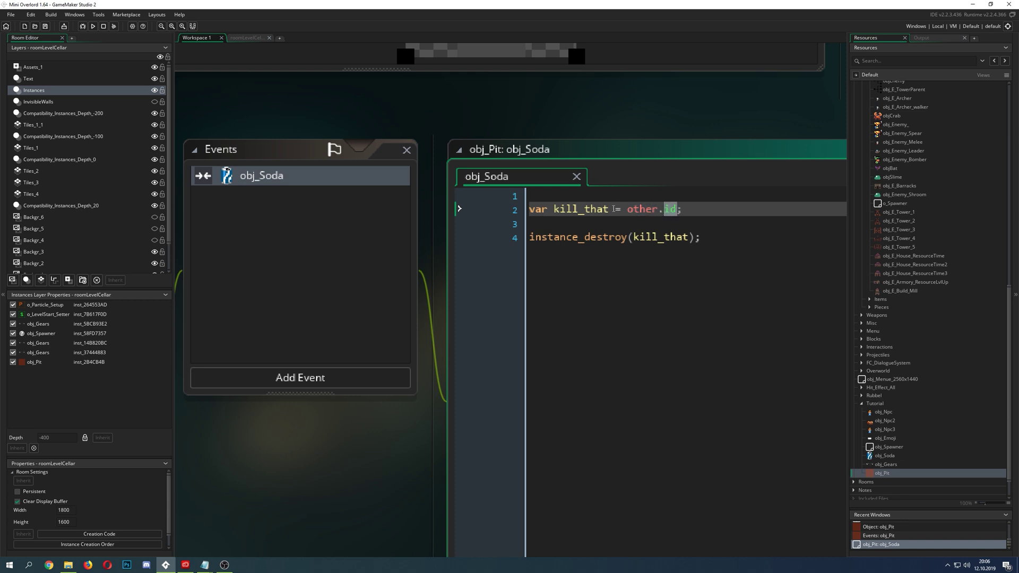
{"action": "left_click_drag", "start_coordinate": [611, 209], "coordinate": [554, 209]}
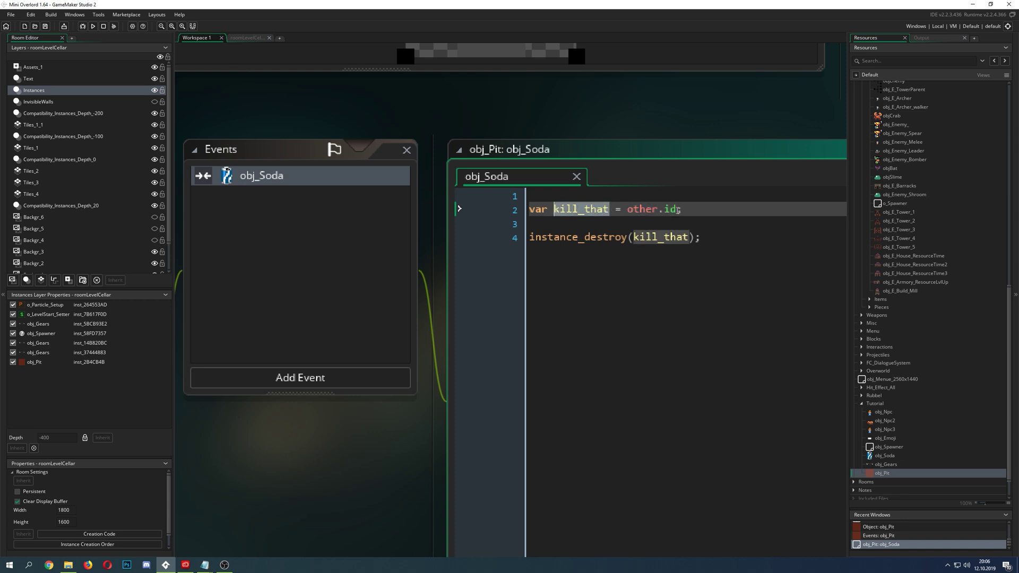
{"action": "left_click_drag", "start_coordinate": [678, 209], "coordinate": [627, 209]}
{"action": "key", "text": "ctrl+c"}
{"action": "double_click", "coordinate": [660, 237]}
{"action": "key", "text": "ctrl+v"}
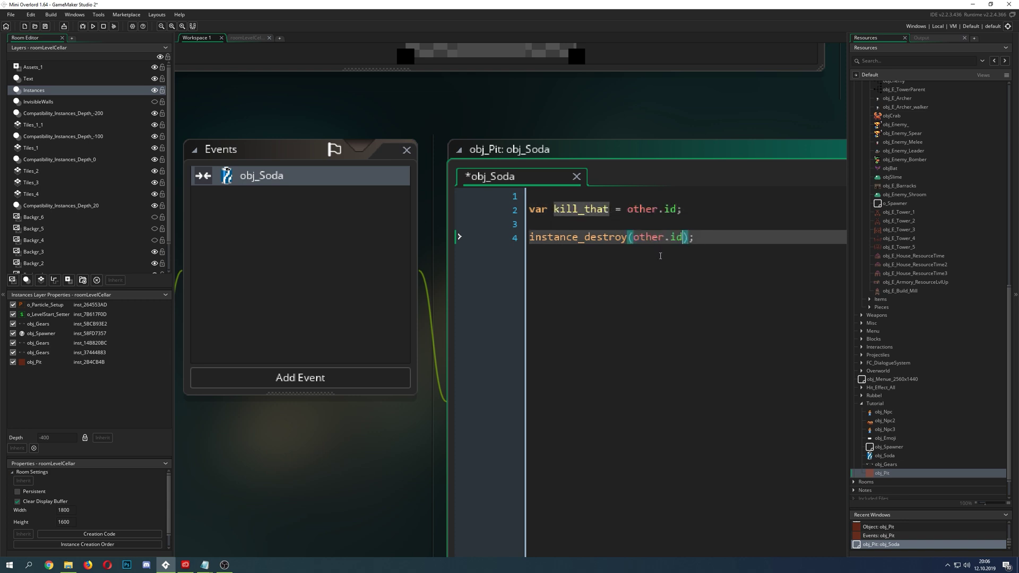
Delete line 2's kill_that var declaration and save the collision code.
{"action": "left_click", "coordinate": [685, 210]}
{"action": "key", "text": "shift+Home"}
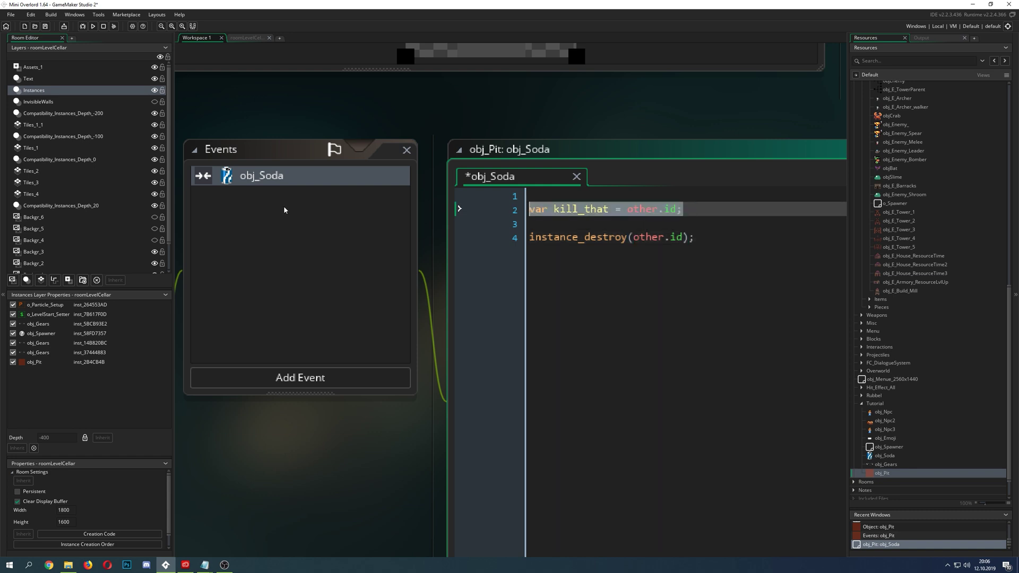
{"action": "key", "text": "BackSpace"}
{"action": "key", "text": "ctrl+s"}
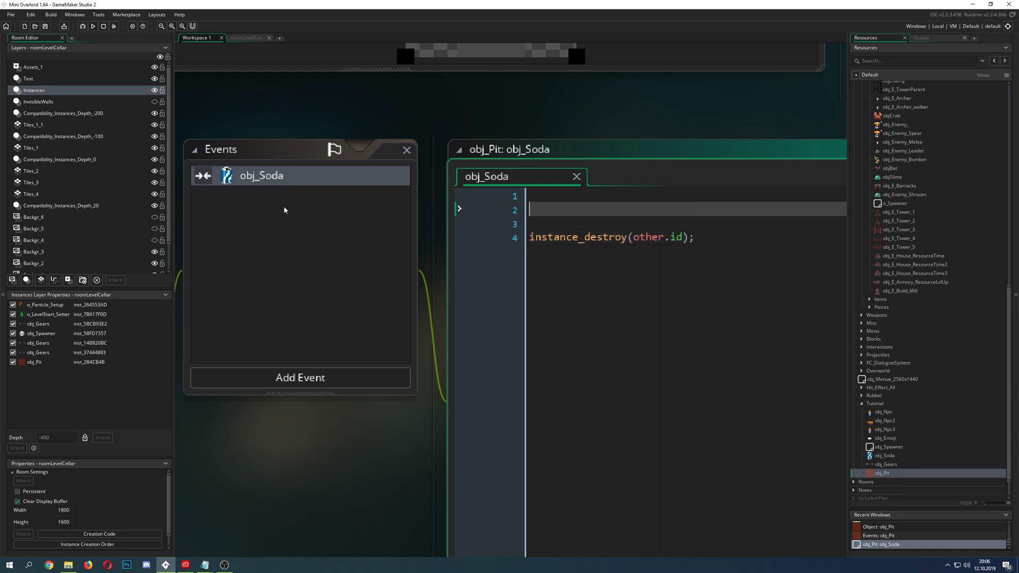
{"action": "left_click_drag", "start_coordinate": [633, 237], "coordinate": [685, 238]}
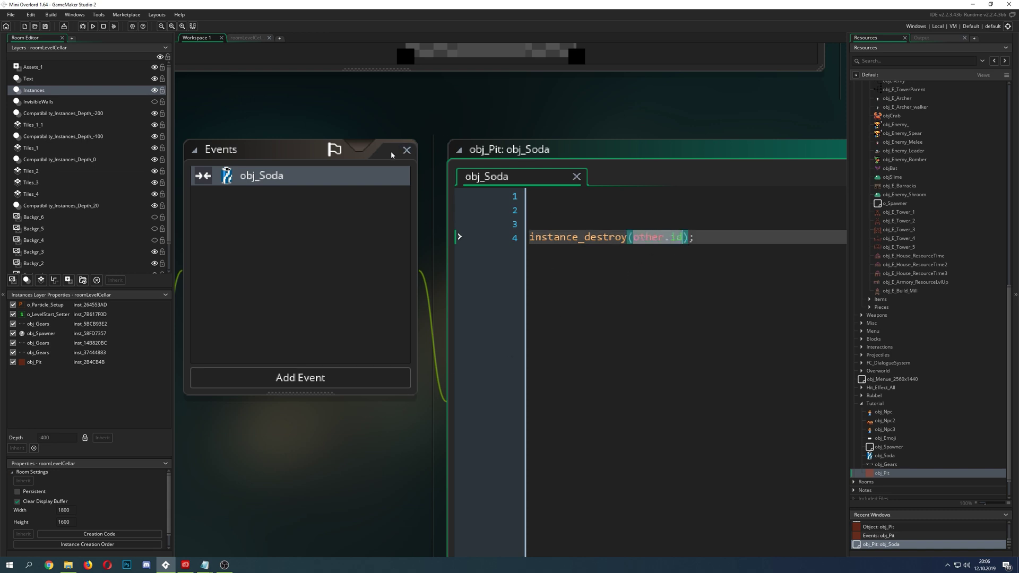
{"action": "scroll", "coordinate": [395, 222], "scroll_direction": "down", "scroll_amount": 3, "text": "ctrl"}
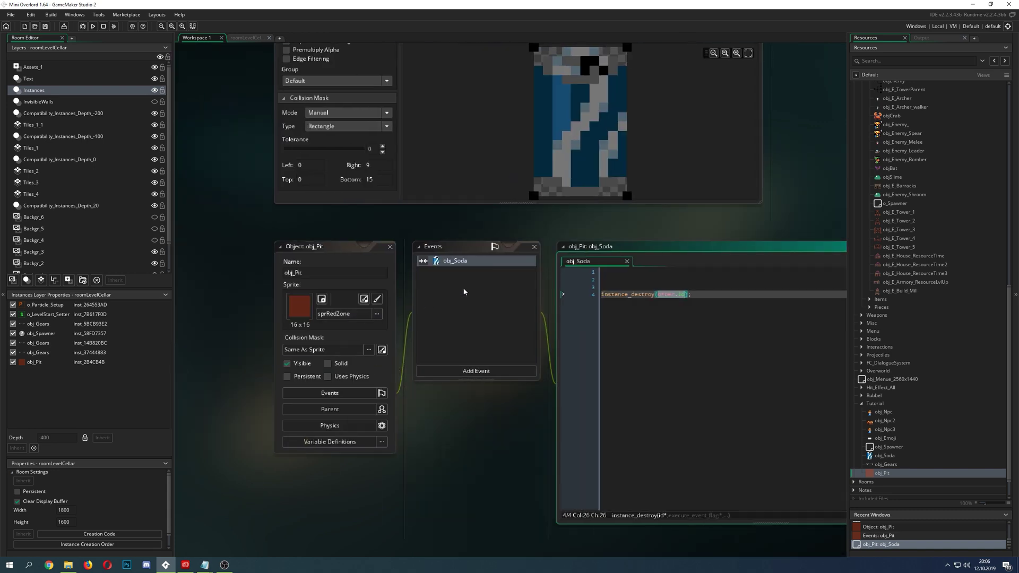
Close the obj_Pit editors, then review obj_Gears' Create code and close it.
{"action": "double_click", "coordinate": [392, 247]}
{"action": "left_click", "coordinate": [391, 247]}
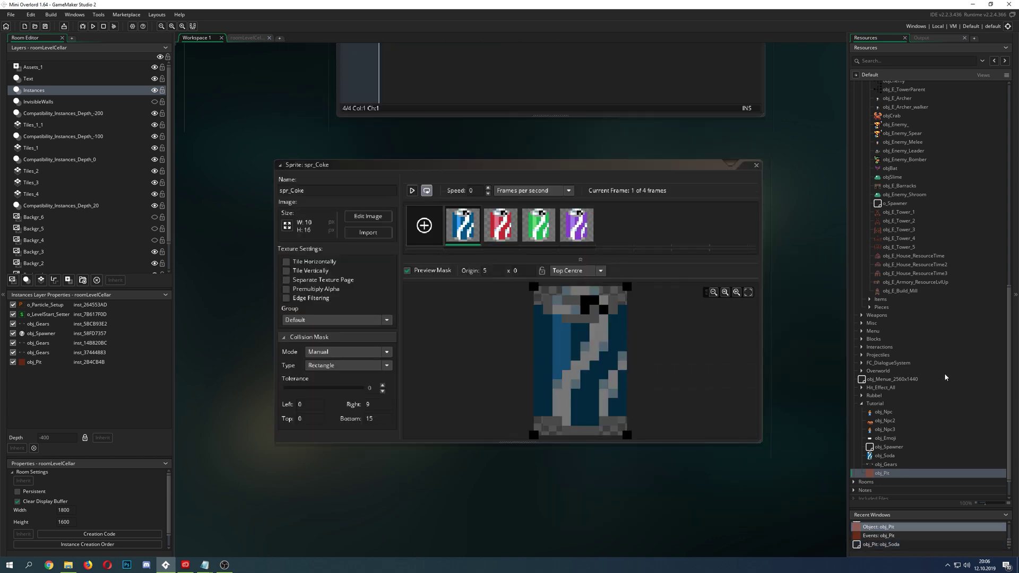
{"action": "double_click", "coordinate": [885, 465]}
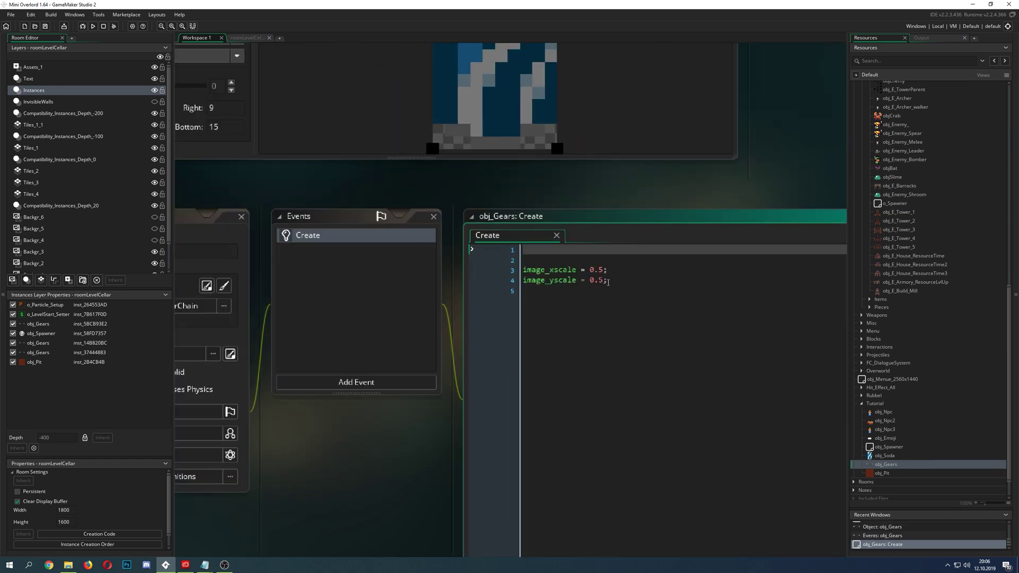
{"action": "scroll", "coordinate": [621, 287], "scroll_direction": "up", "scroll_amount": 2, "text": "ctrl"}
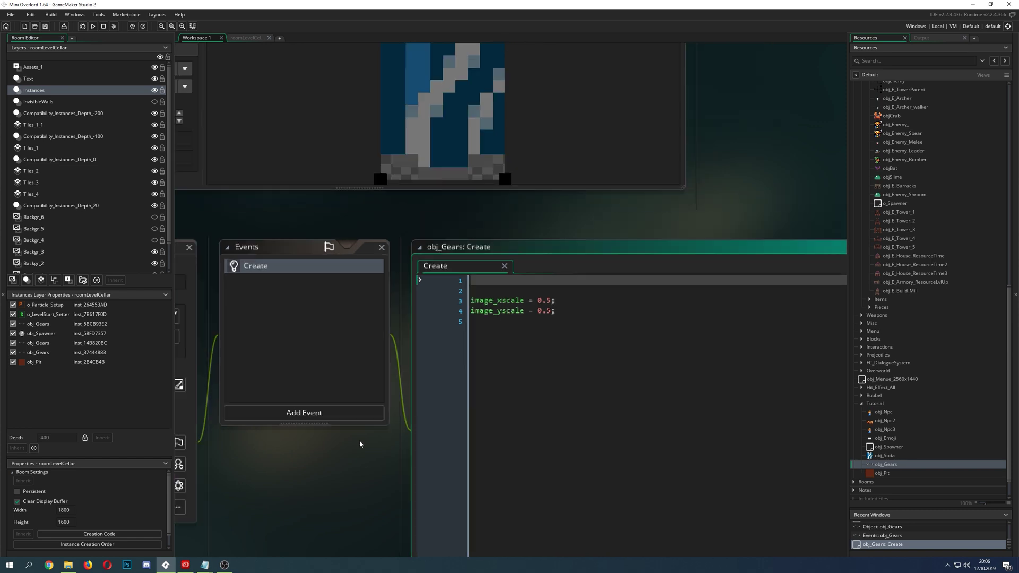
{"action": "scroll", "coordinate": [362, 436], "scroll_direction": "down", "scroll_amount": 1, "text": "ctrl"}
{"action": "key", "text": "ctrl+w"}
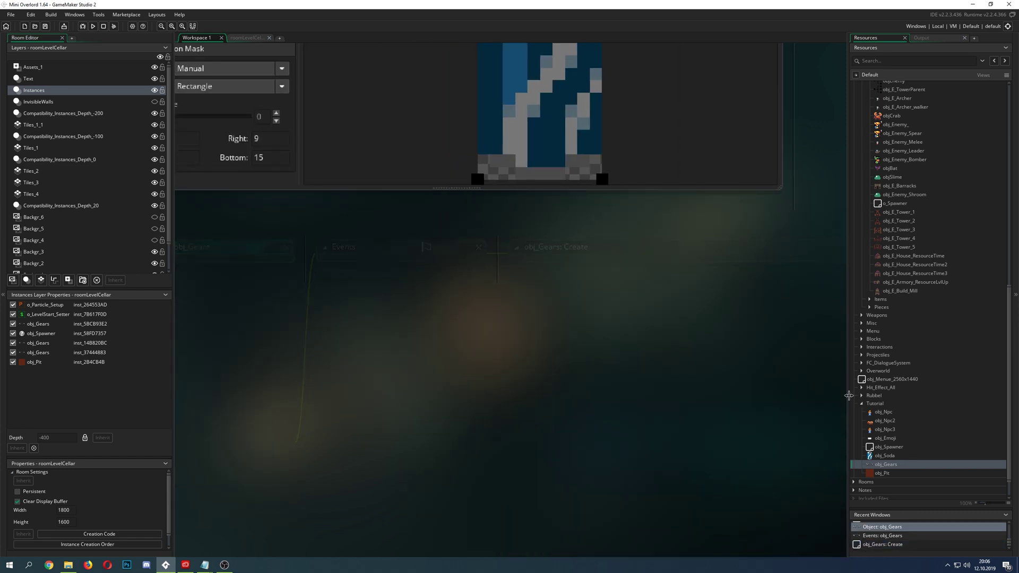
Open obj_Soda to view its Destroy code decrementing obj_Spawner.spawns.
{"action": "double_click", "coordinate": [884, 456]}
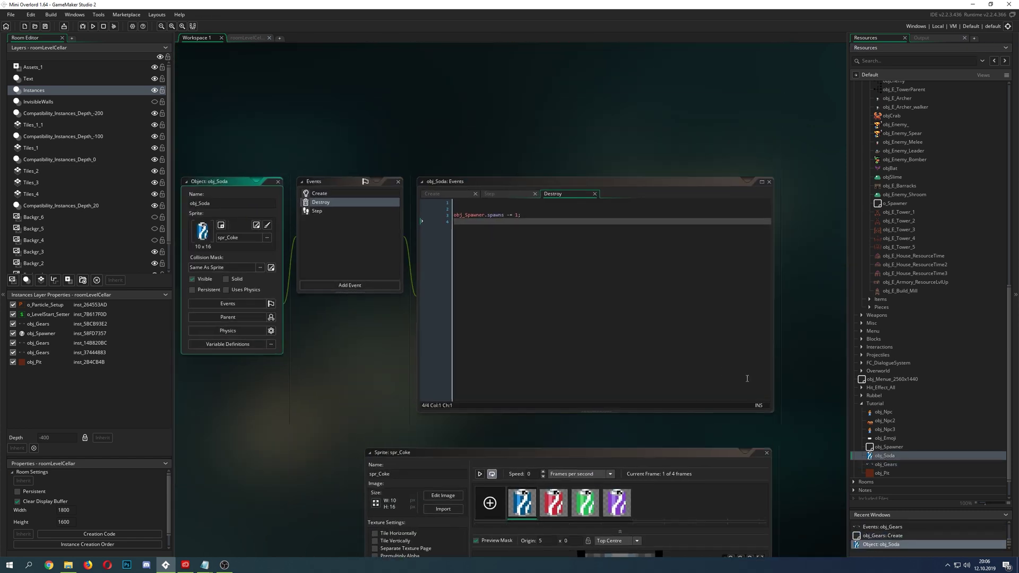
{"action": "scroll", "coordinate": [439, 315], "scroll_direction": "up", "scroll_amount": 2, "text": "ctrl"}
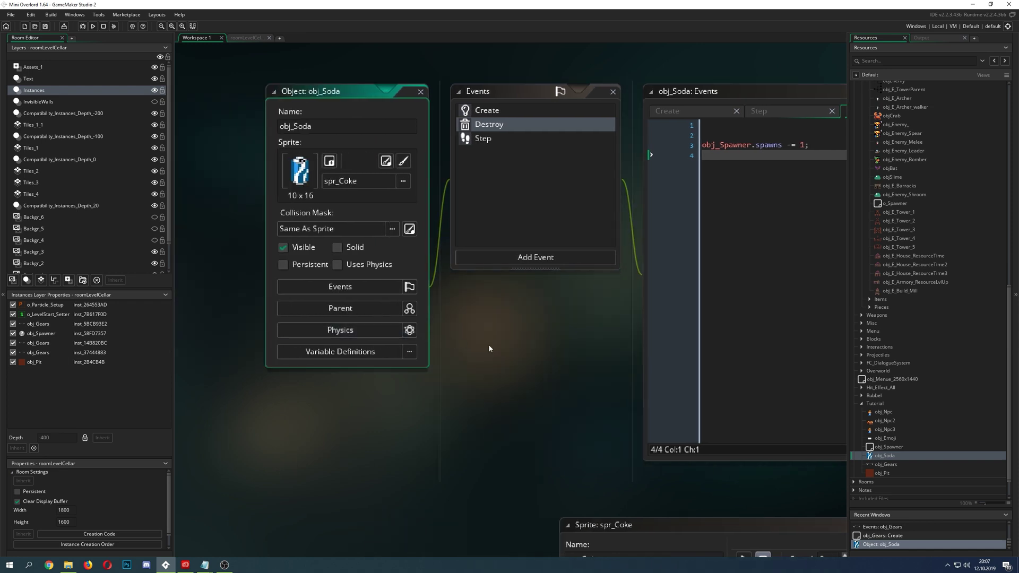
{"action": "scroll", "coordinate": [510, 374], "scroll_direction": "right", "scroll_amount": 3, "text": "shift"}
{"action": "scroll", "coordinate": [464, 348], "scroll_direction": "up", "scroll_amount": 1, "text": "ctrl"}
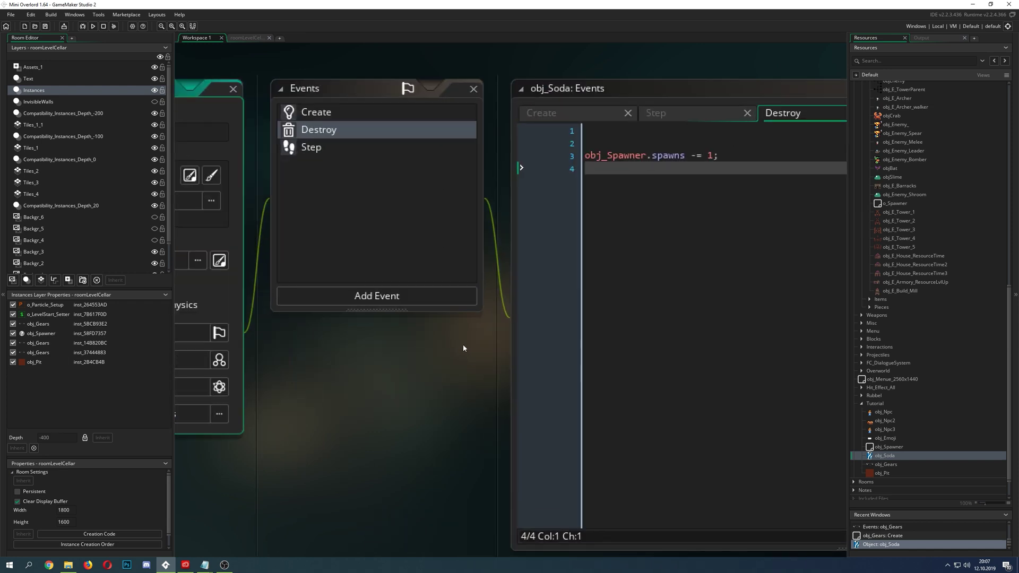
Show obj_Soda's Create code and highlight the random image_index line.
{"action": "left_click", "coordinate": [554, 115]}
{"action": "scroll", "coordinate": [461, 333], "scroll_direction": "right", "scroll_amount": 3, "text": "shift"}
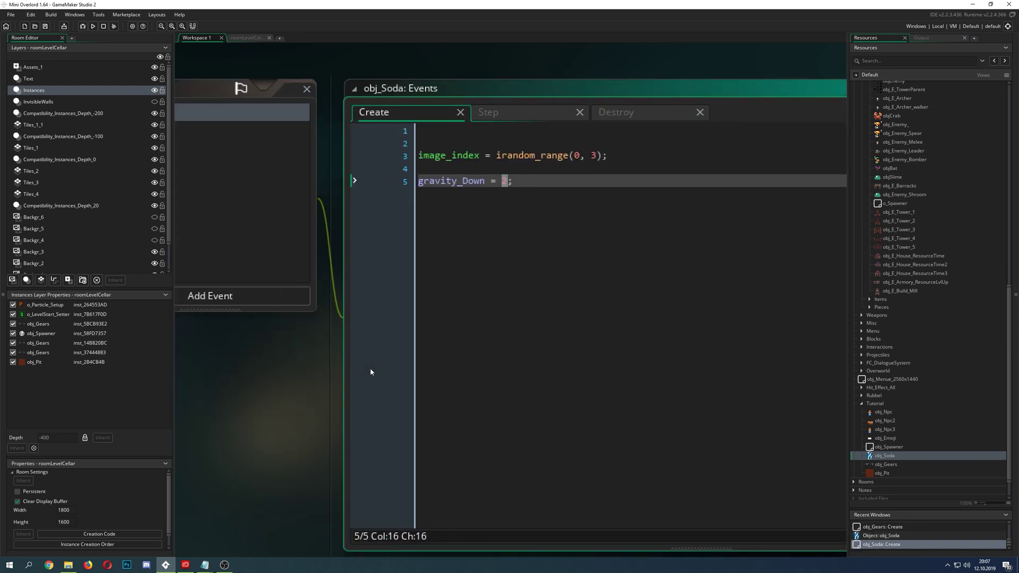
{"action": "left_click_drag", "start_coordinate": [619, 160], "coordinate": [415, 159]}
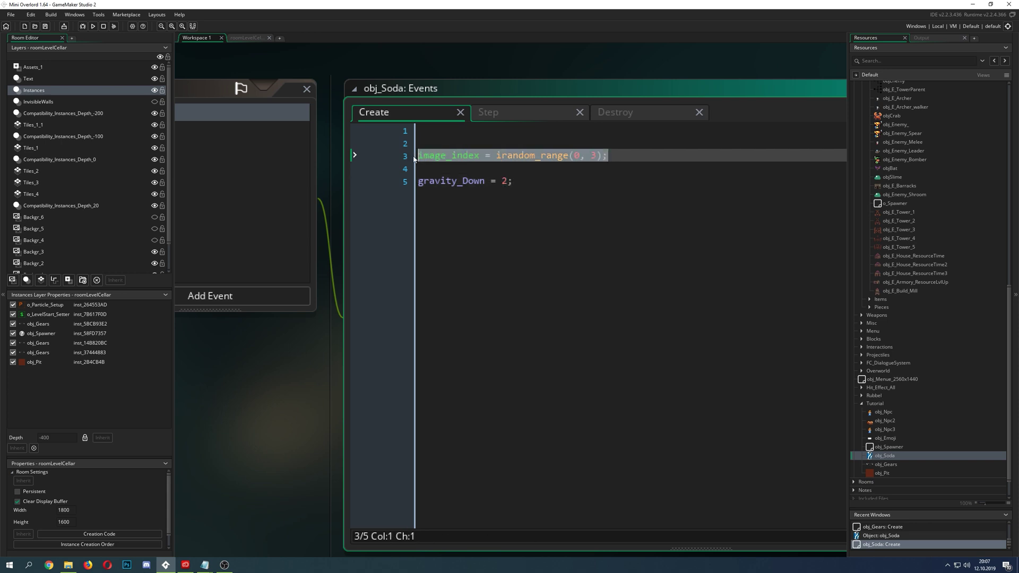
{"action": "left_click", "coordinate": [458, 170]}
{"action": "double_click", "coordinate": [466, 156]}
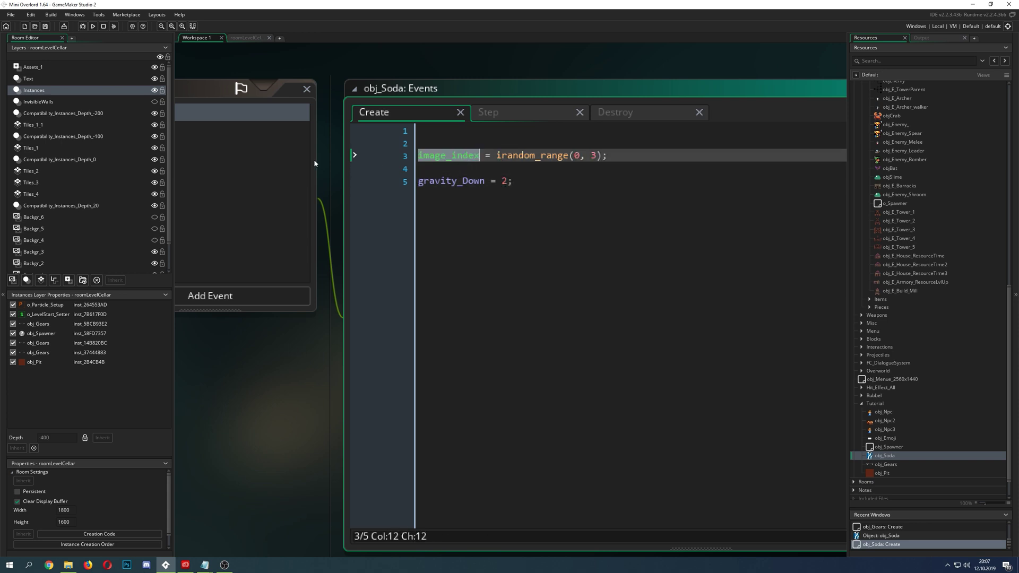
{"action": "scroll", "coordinate": [370, 385], "scroll_direction": "left", "scroll_amount": 5, "text": "shift"}
{"action": "scroll", "coordinate": [377, 377], "scroll_direction": "left", "scroll_amount": 2, "text": "shift"}
Check the red and purple can frames in spr_Coke, then close it.
{"action": "left_click", "coordinate": [357, 176]}
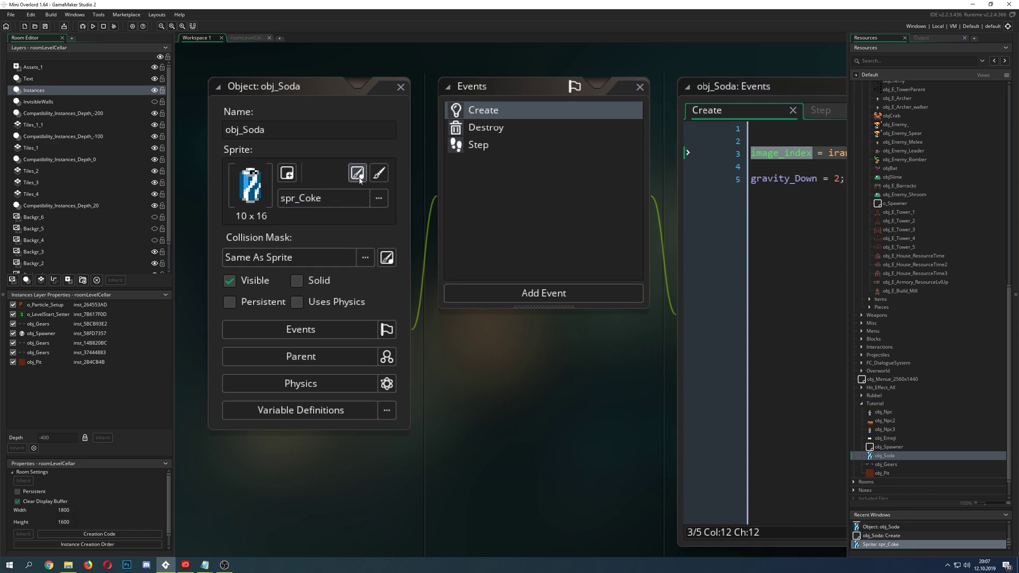
{"action": "left_click", "coordinate": [616, 240]}
{"action": "left_click", "coordinate": [670, 236]}
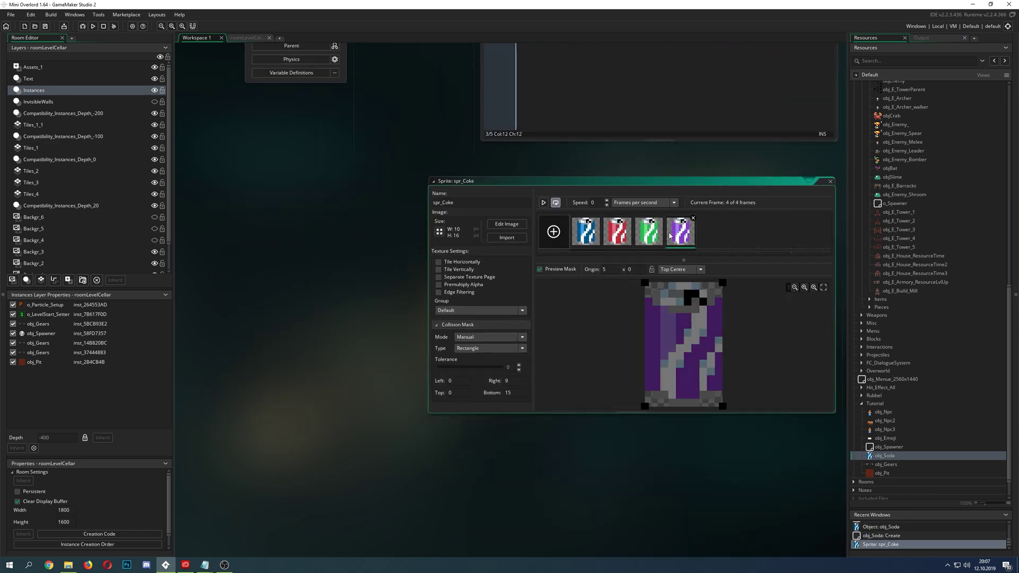
{"action": "left_click", "coordinate": [830, 181]}
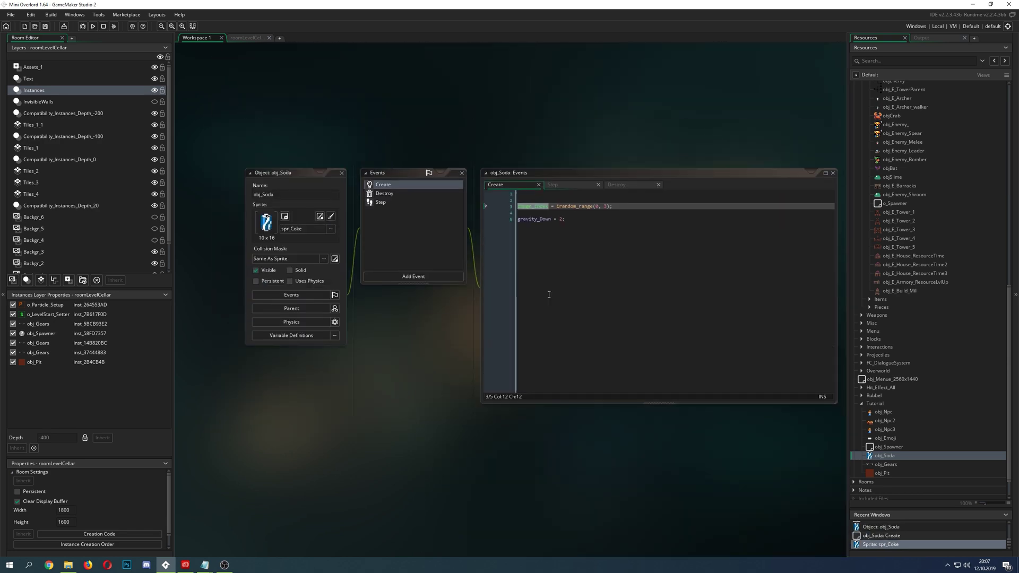
Point out gravity_Down being set to 2 in the Create code.
{"action": "scroll", "coordinate": [523, 305], "scroll_direction": "up", "scroll_amount": 3, "text": "ctrl"}
{"action": "scroll", "coordinate": [523, 304], "scroll_direction": "down", "scroll_amount": 2}
{"action": "scroll", "coordinate": [415, 335], "scroll_direction": "up", "scroll_amount": 3}
{"action": "scroll", "coordinate": [585, 291], "scroll_direction": "up", "scroll_amount": 1, "text": "ctrl"}
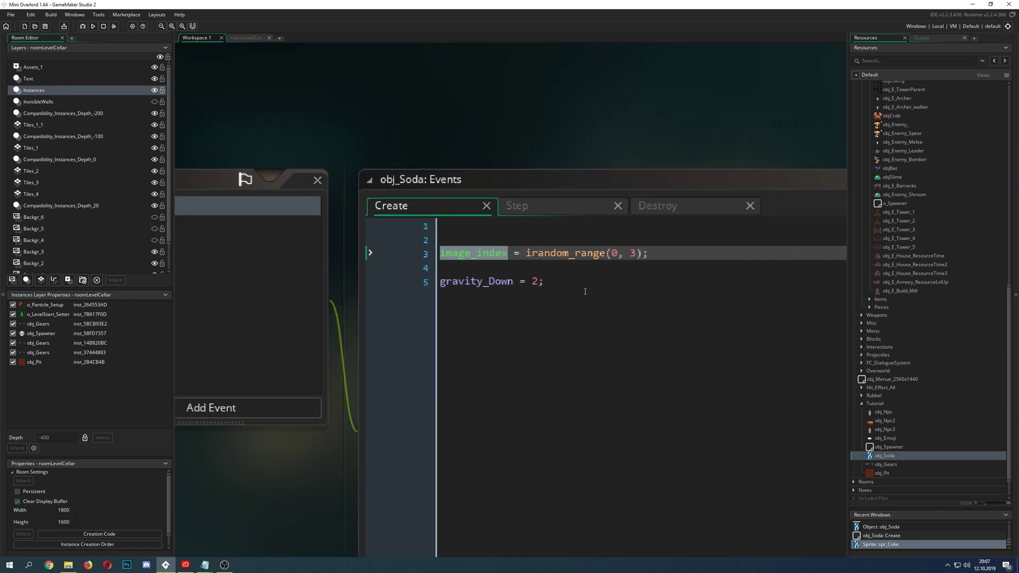
{"action": "double_click", "coordinate": [533, 282]}
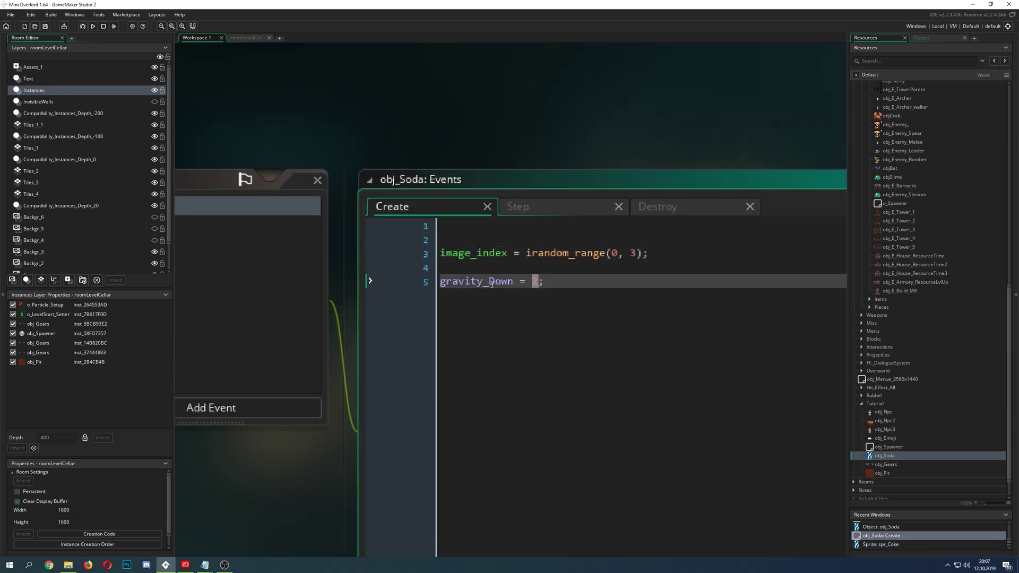
{"action": "double_click", "coordinate": [512, 281]}
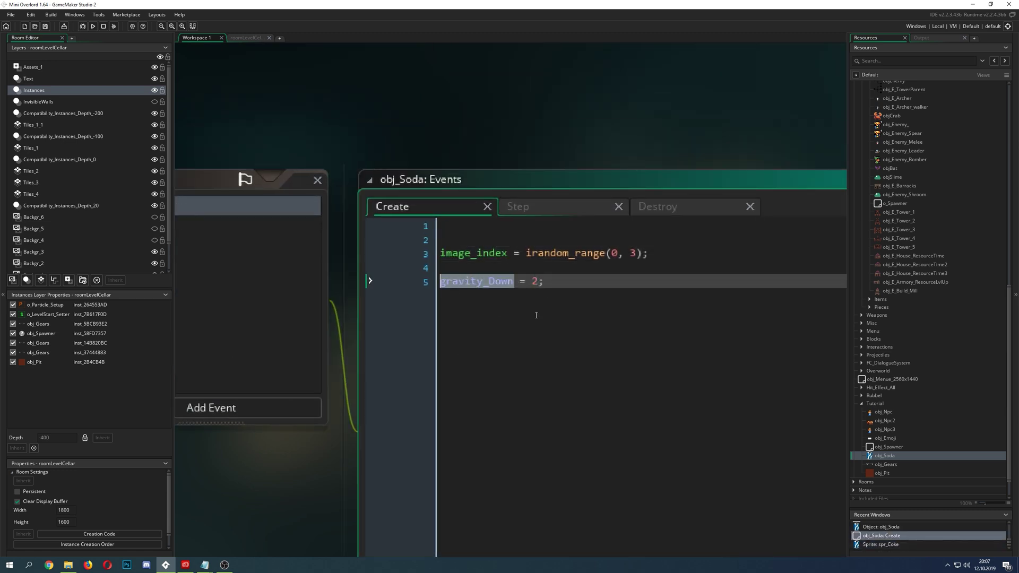
{"action": "left_click", "coordinate": [545, 337]}
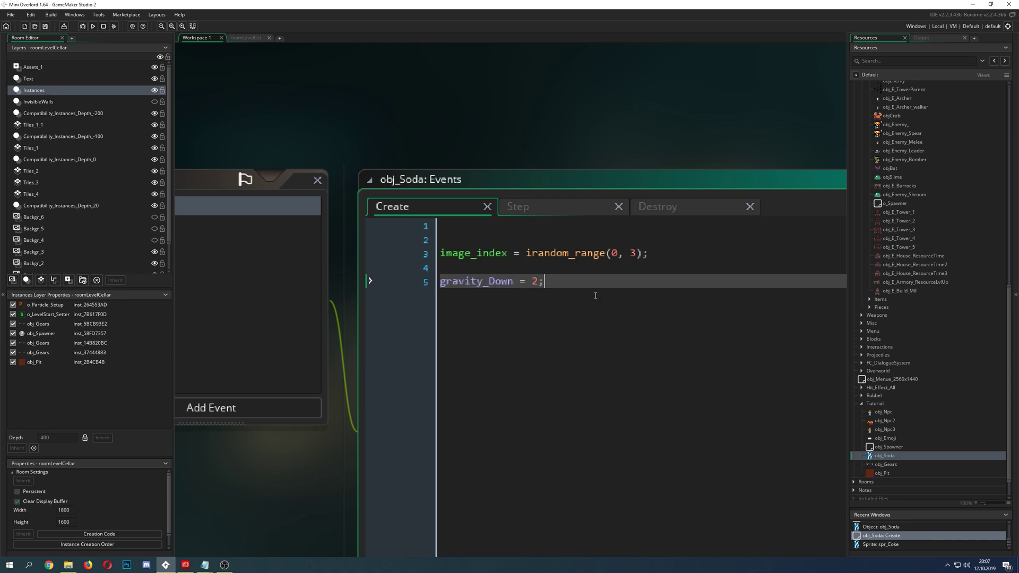
{"action": "left_click", "coordinate": [552, 210]}
Highlight gravity_Down in the Step code's y update line.
{"action": "left_click_drag", "start_coordinate": [483, 410], "coordinate": [550, 407]}
{"action": "scroll", "coordinate": [309, 460], "scroll_direction": "up", "scroll_amount": 2, "text": "ctrl"}
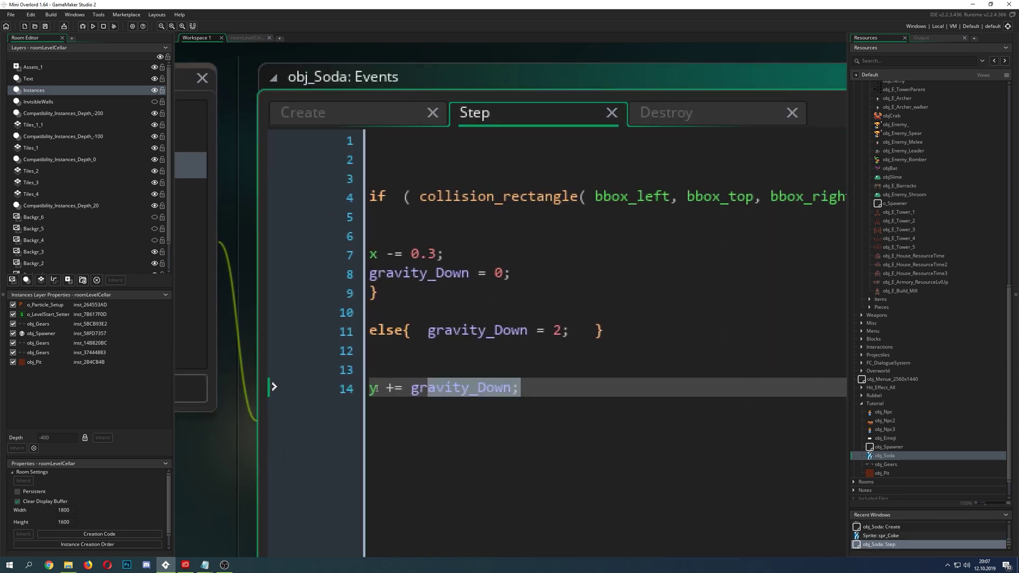
{"action": "left_click", "coordinate": [370, 388]}
{"action": "left_click_drag", "start_coordinate": [412, 389], "coordinate": [529, 391]}
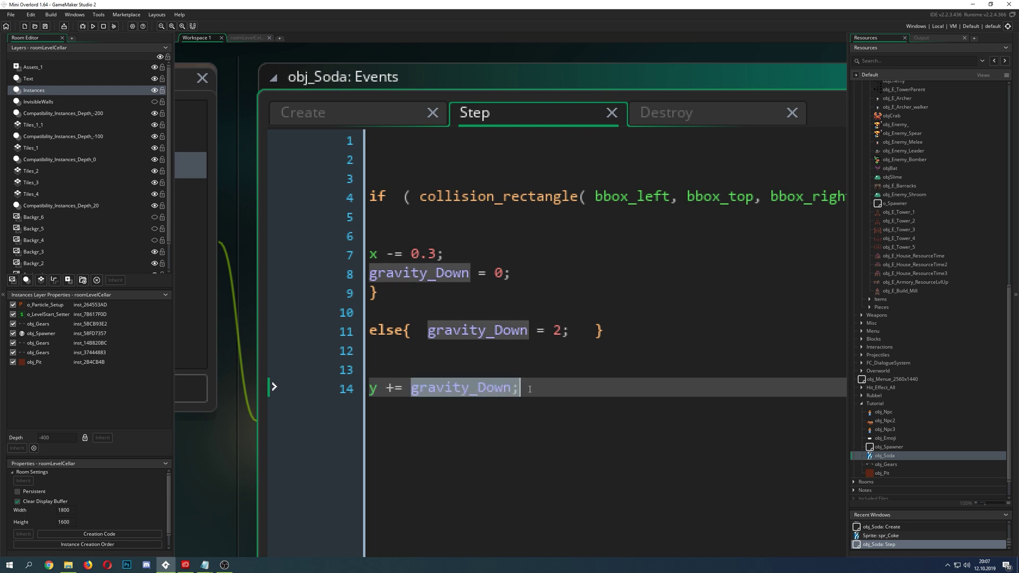
{"action": "scroll", "coordinate": [540, 364], "scroll_direction": "down", "scroll_amount": 1, "text": "ctrl"}
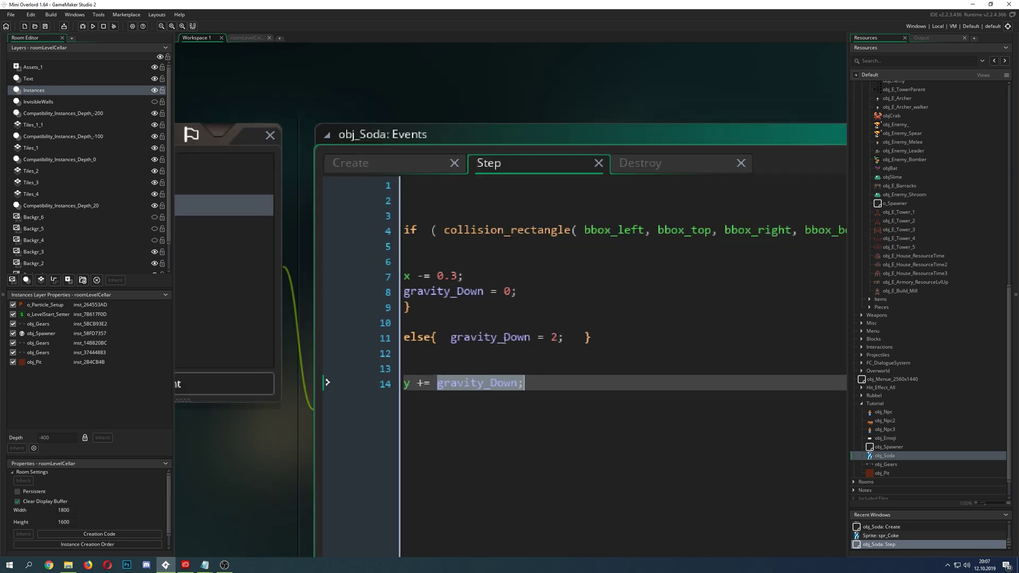
{"action": "scroll", "coordinate": [388, 406], "scroll_direction": "right", "scroll_amount": 1, "text": "shift"}
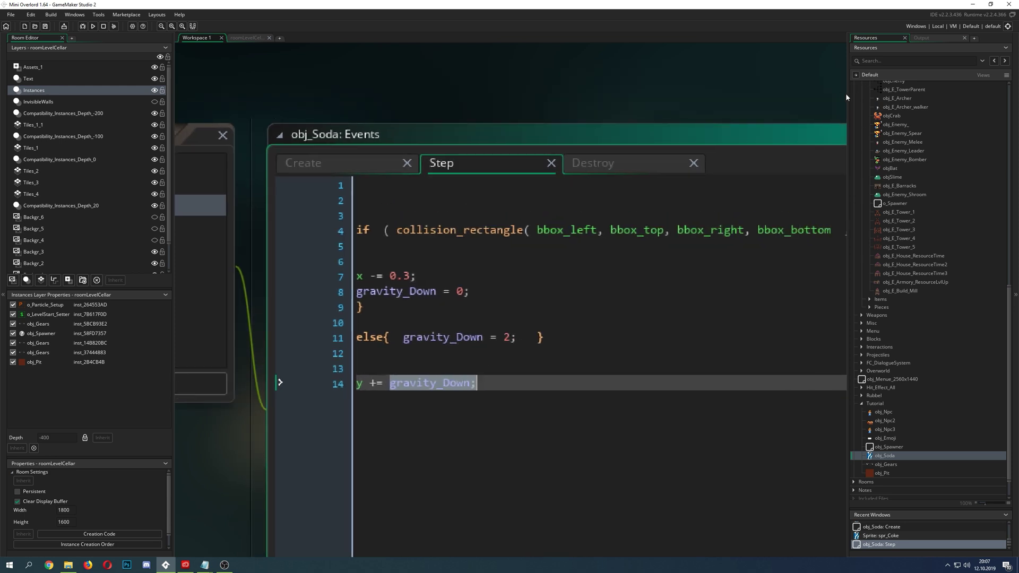
Hide the Resources and Room Editor panels so the collision line fits.
{"action": "left_click_drag", "start_coordinate": [846, 97], "coordinate": [969, 127]}
{"action": "left_click_drag", "start_coordinate": [874, 230], "coordinate": [911, 230]}
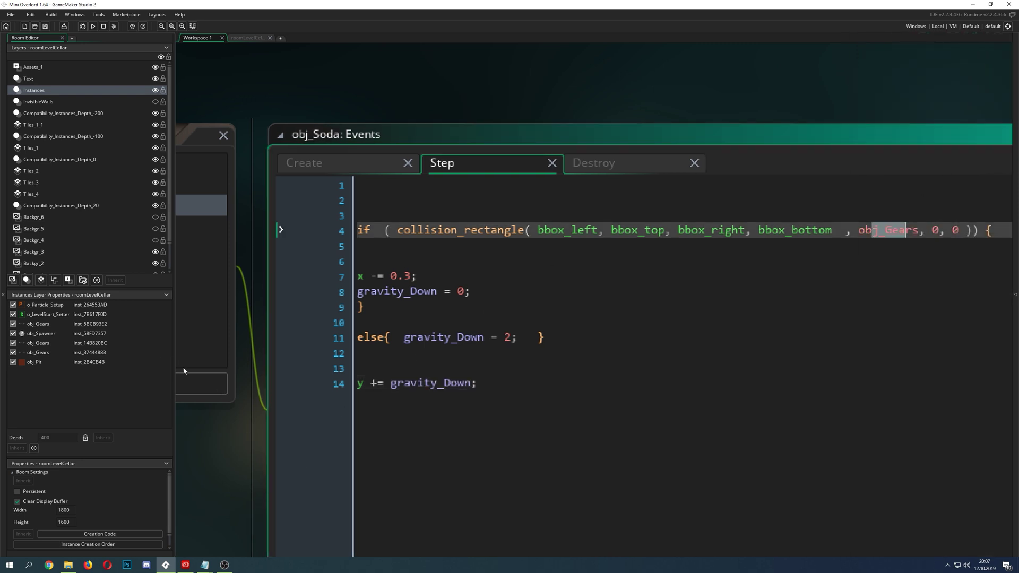
{"action": "left_click_drag", "start_coordinate": [175, 412], "coordinate": [8, 408]}
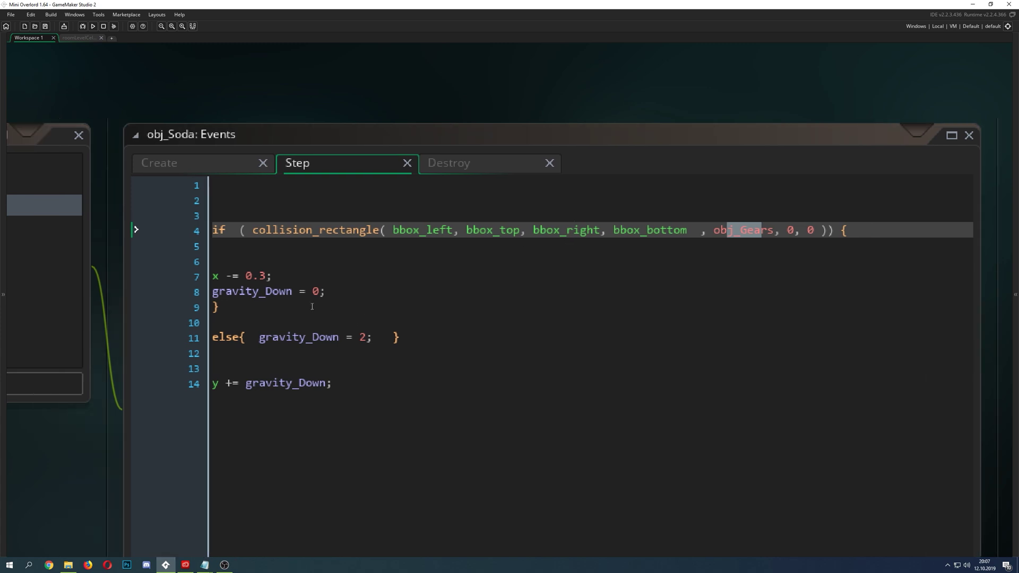
{"action": "left_click", "coordinate": [246, 229]}
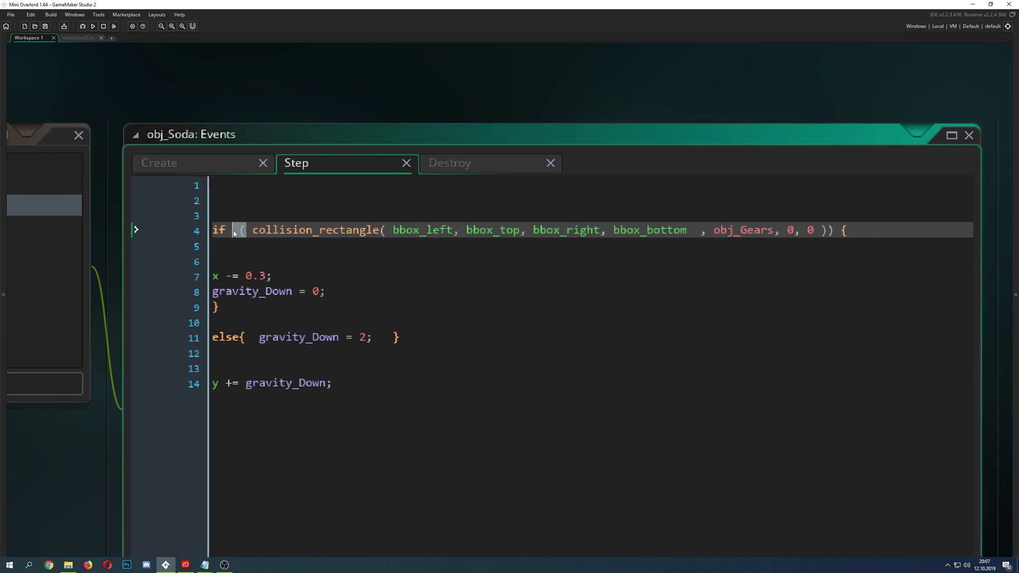
Highlight the collision_rectangle call's name, four bbox arguments and obj_Gears argument.
{"action": "double_click", "coordinate": [329, 235]}
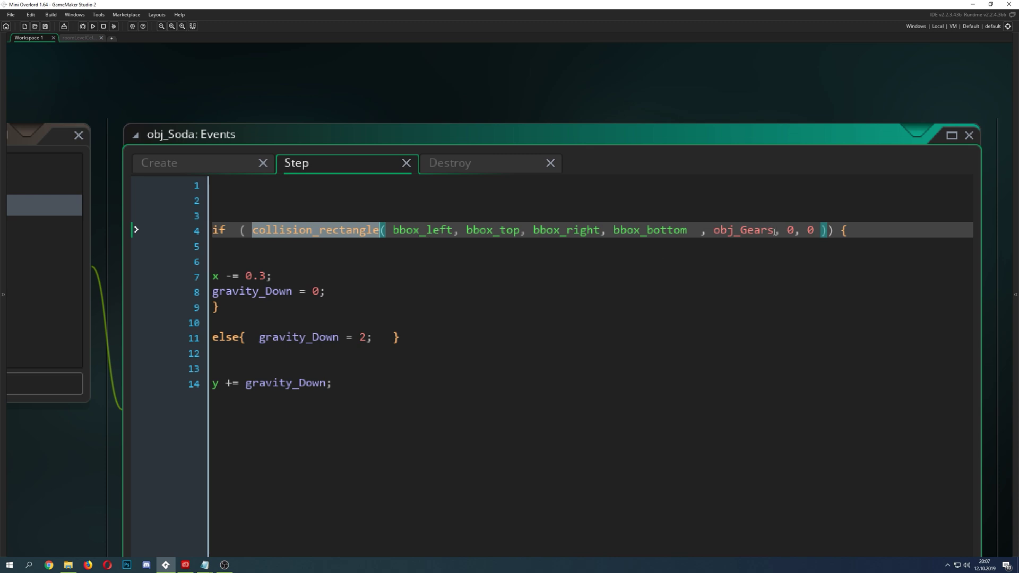
{"action": "left_click_drag", "start_coordinate": [774, 231], "coordinate": [393, 231]}
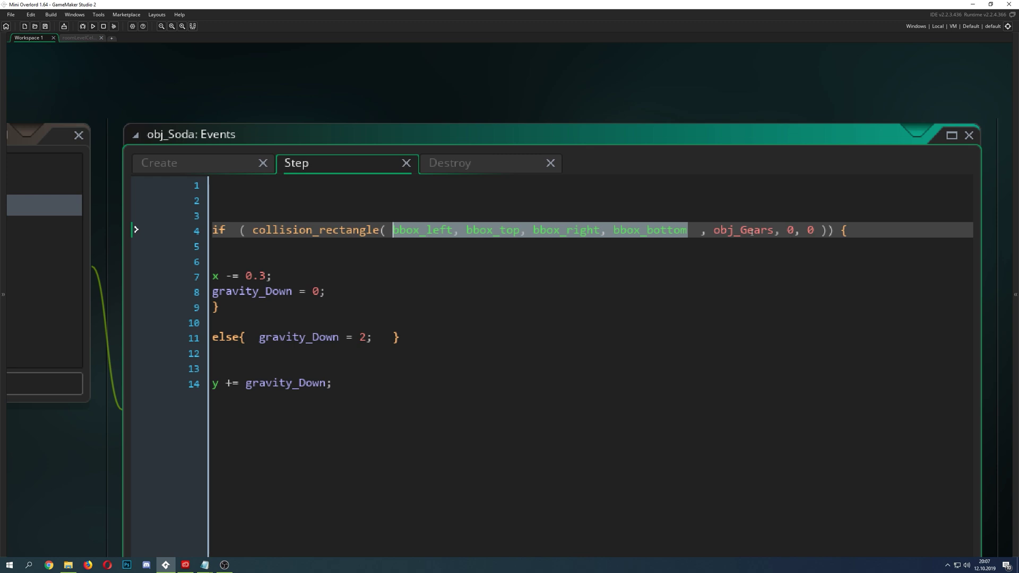
{"action": "double_click", "coordinate": [752, 231]}
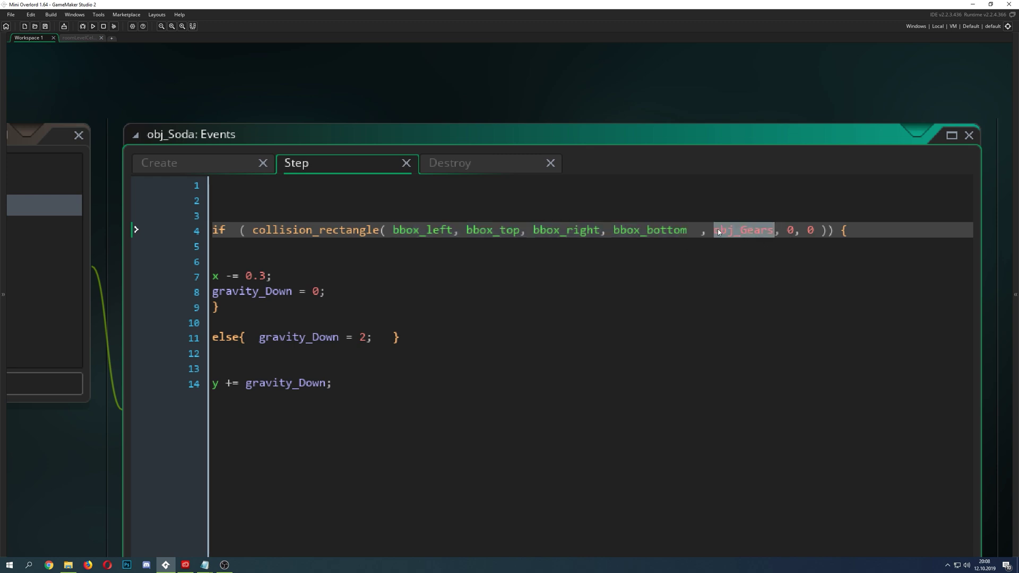
{"action": "left_click_drag", "start_coordinate": [713, 230], "coordinate": [770, 233]}
{"action": "left_click_drag", "start_coordinate": [253, 229], "coordinate": [828, 233]}
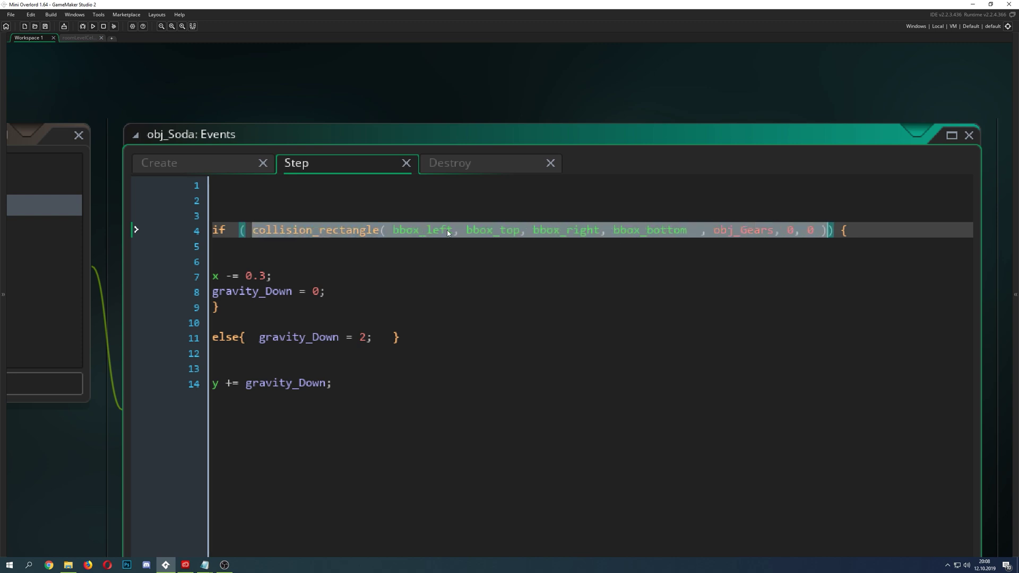
{"action": "left_click", "coordinate": [387, 230]}
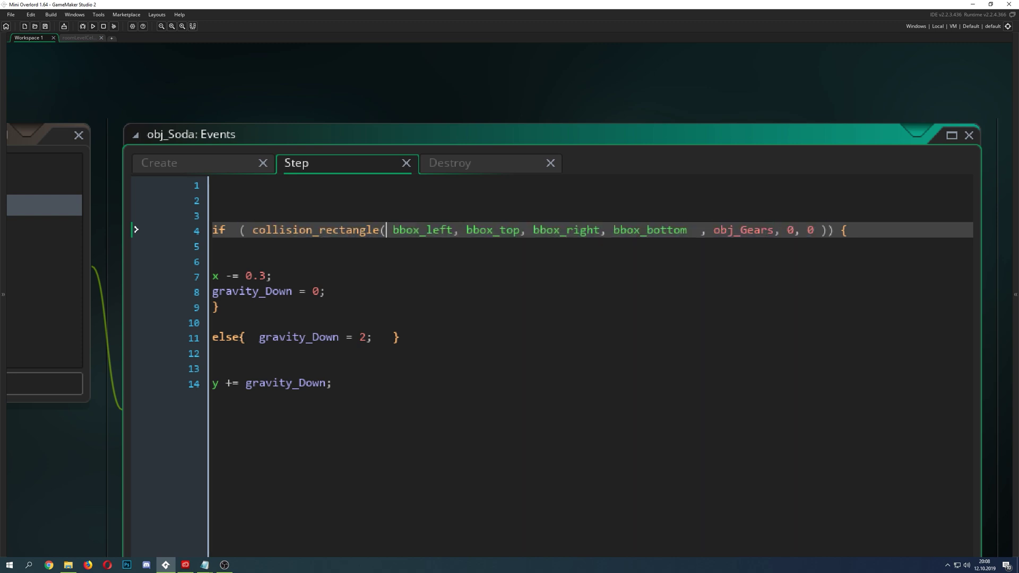
{"action": "left_click", "coordinate": [241, 338]}
{"action": "left_click_drag", "start_coordinate": [407, 338], "coordinate": [182, 339]}
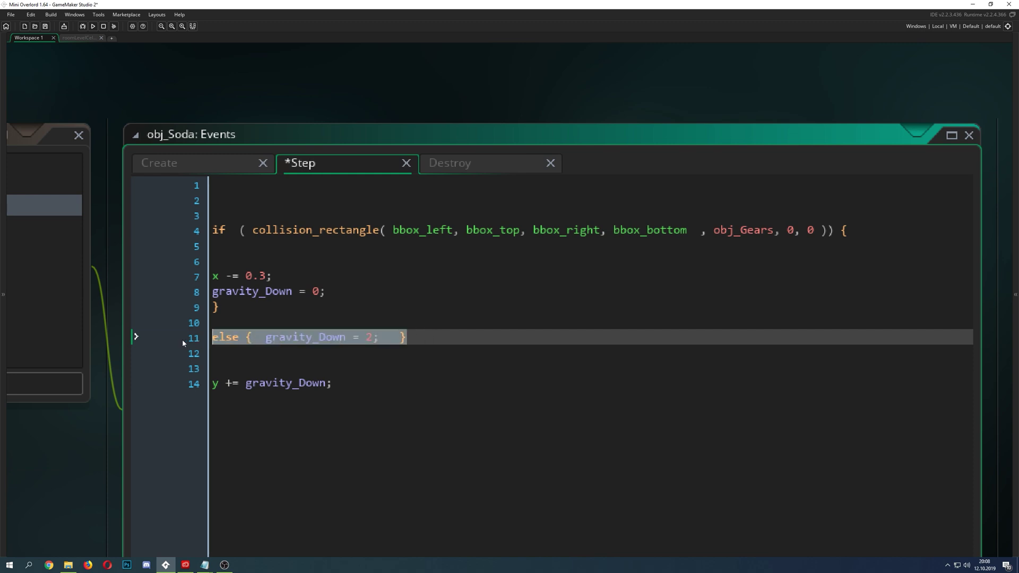
{"action": "left_click_drag", "start_coordinate": [220, 308], "coordinate": [215, 291]}
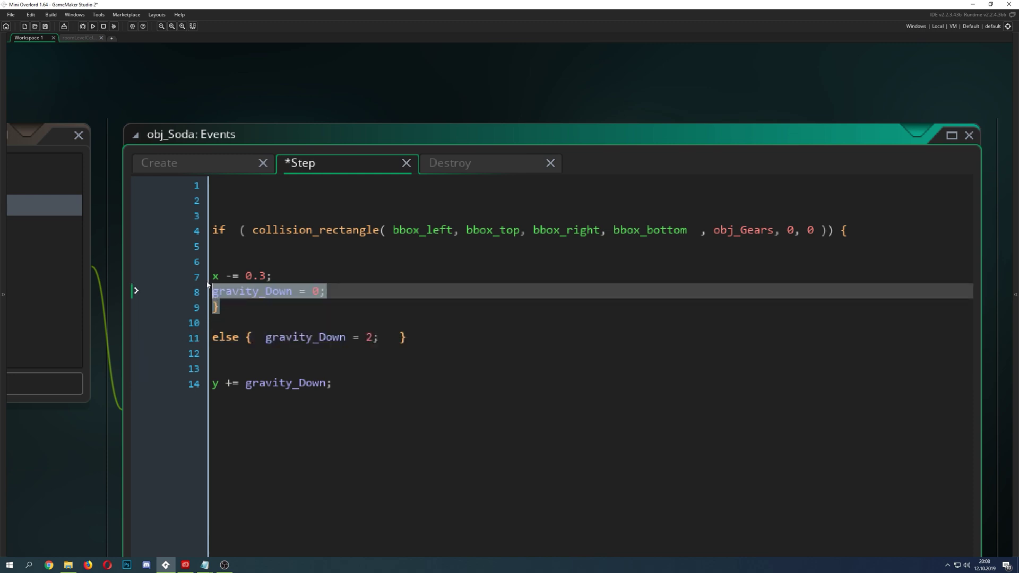
{"action": "left_click_drag", "start_coordinate": [327, 292], "coordinate": [215, 277]}
{"action": "left_click", "coordinate": [245, 251]}
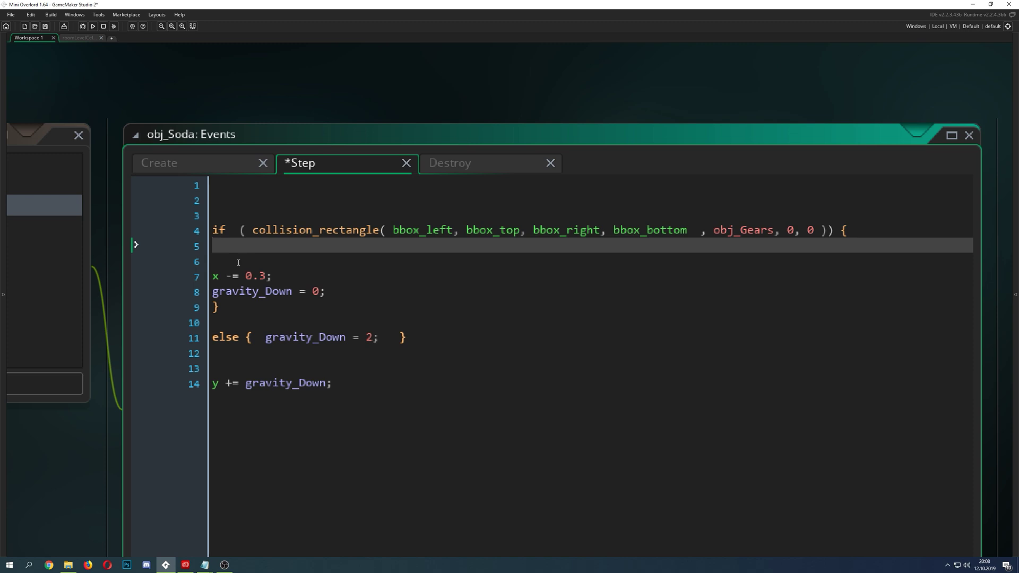
{"action": "key", "text": "Down"}
{"action": "key", "text": "Down"}
{"action": "key", "text": "shift+Right"}
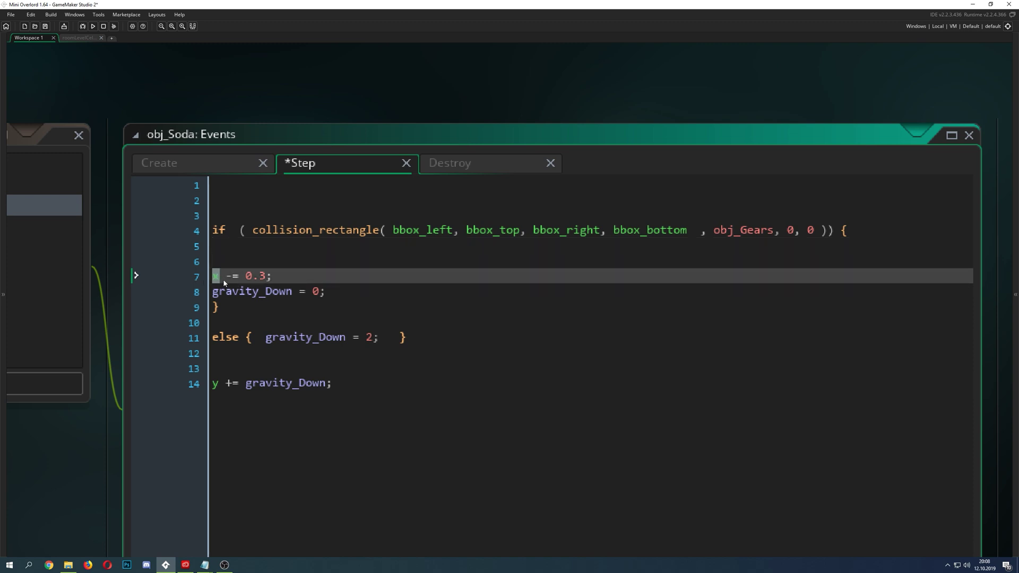
{"action": "left_click_drag", "start_coordinate": [272, 276], "coordinate": [256, 277]}
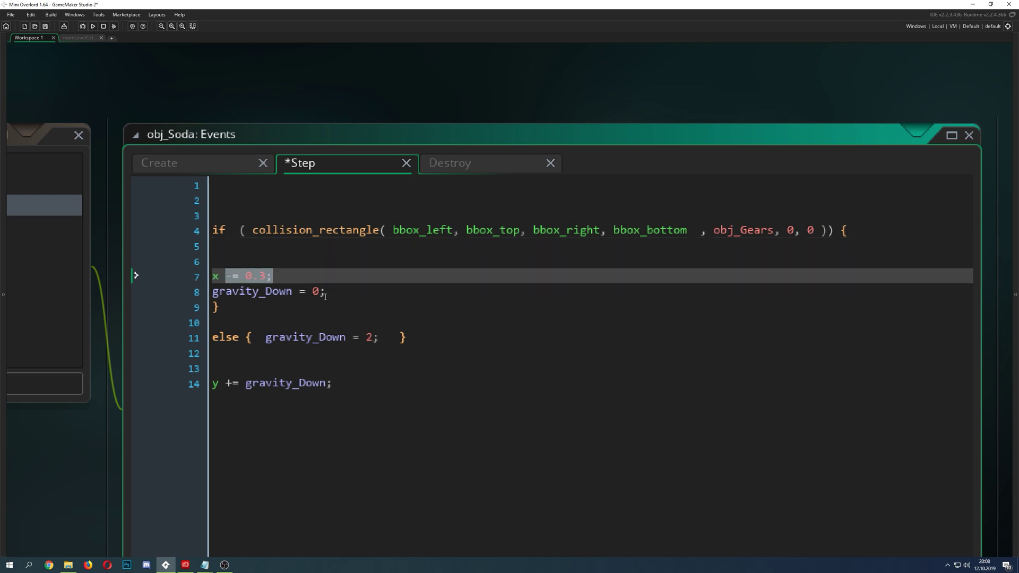
{"action": "left_click_drag", "start_coordinate": [329, 292], "coordinate": [212, 291]}
{"action": "double_click", "coordinate": [262, 291]}
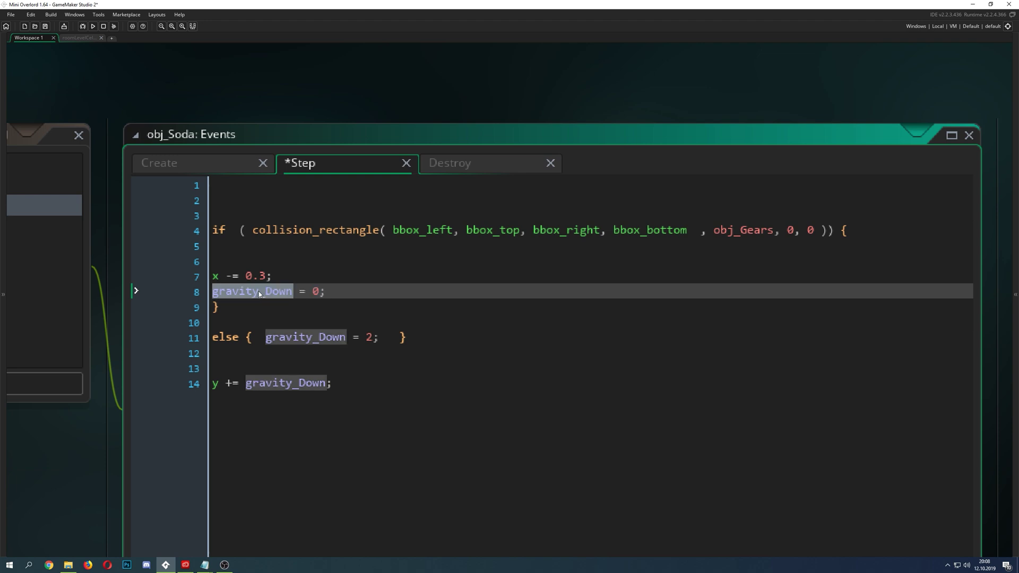
{"action": "double_click", "coordinate": [257, 383]}
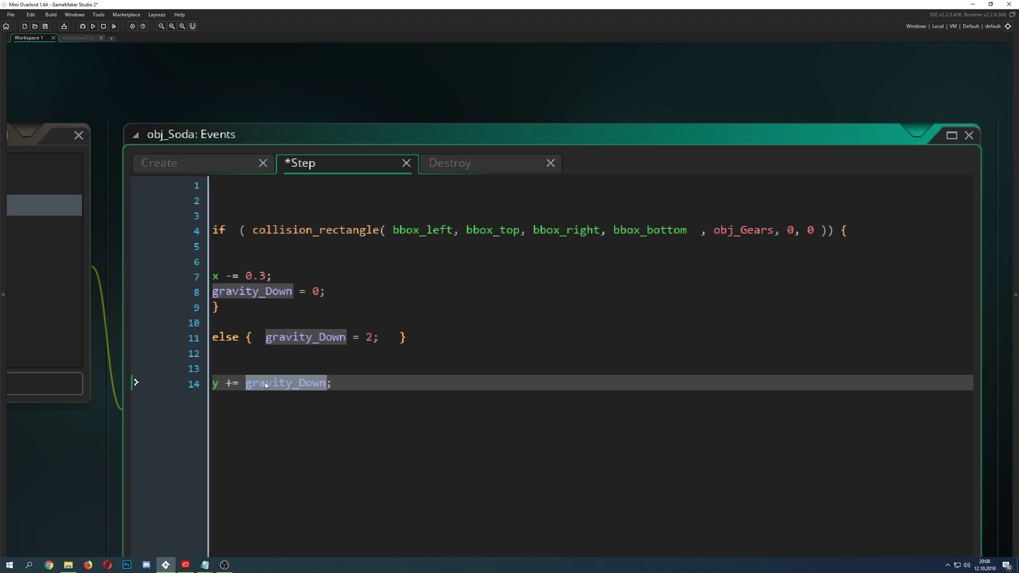
{"action": "left_click", "coordinate": [359, 264]}
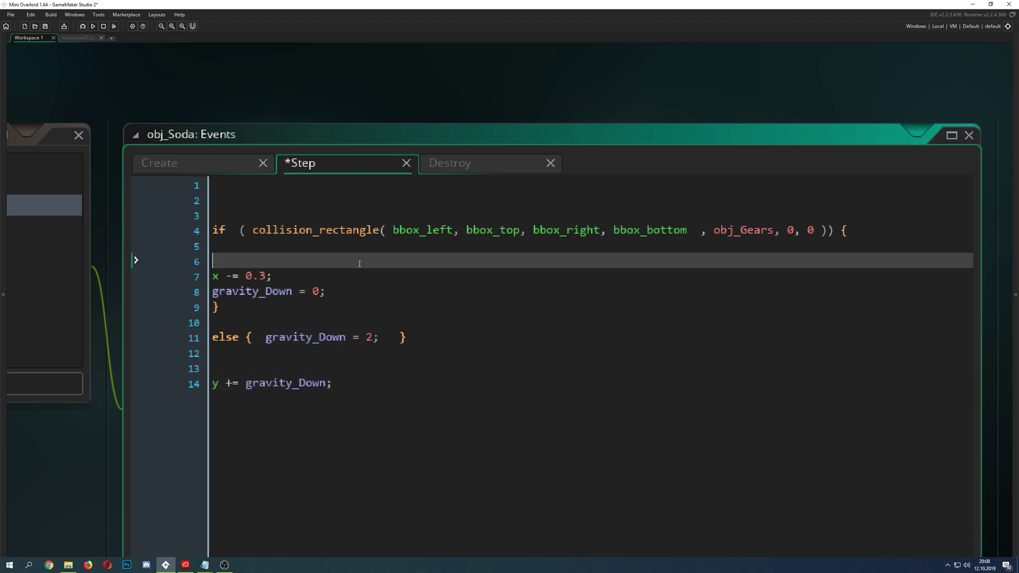
{"action": "double_click", "coordinate": [450, 228]}
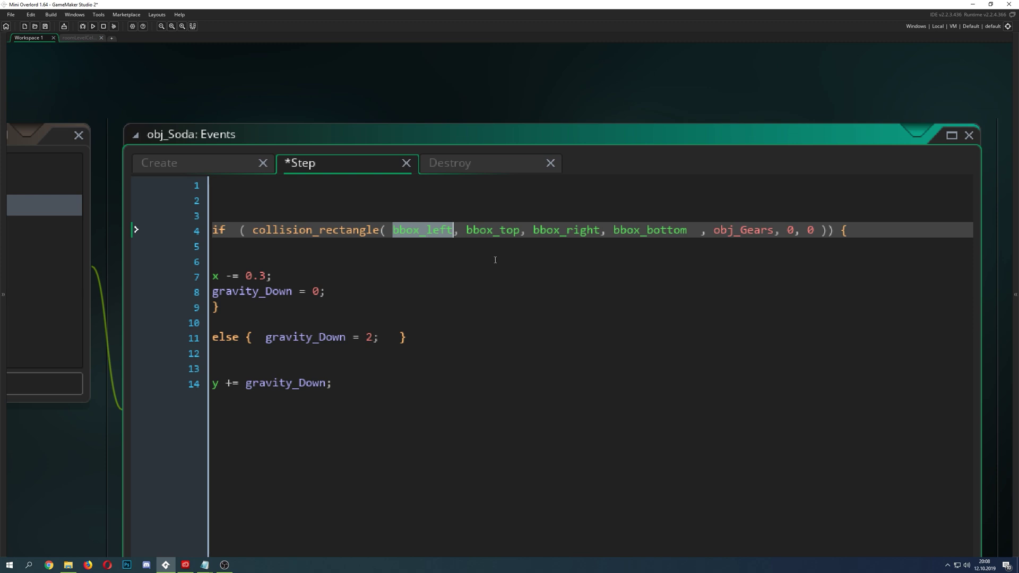
{"action": "scroll", "coordinate": [130, 430], "scroll_direction": "left", "scroll_amount": 5}
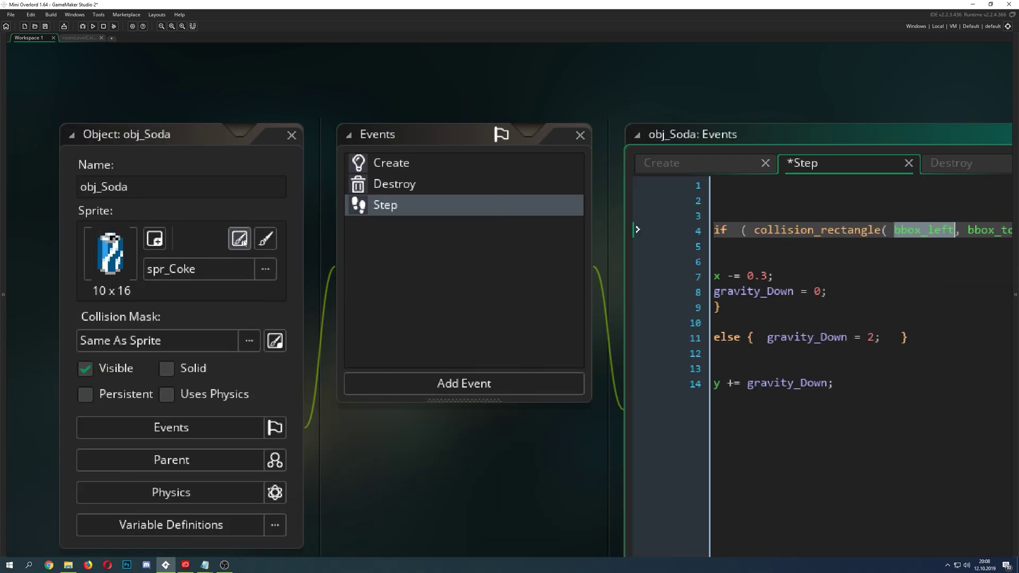
{"action": "left_click", "coordinate": [239, 238]}
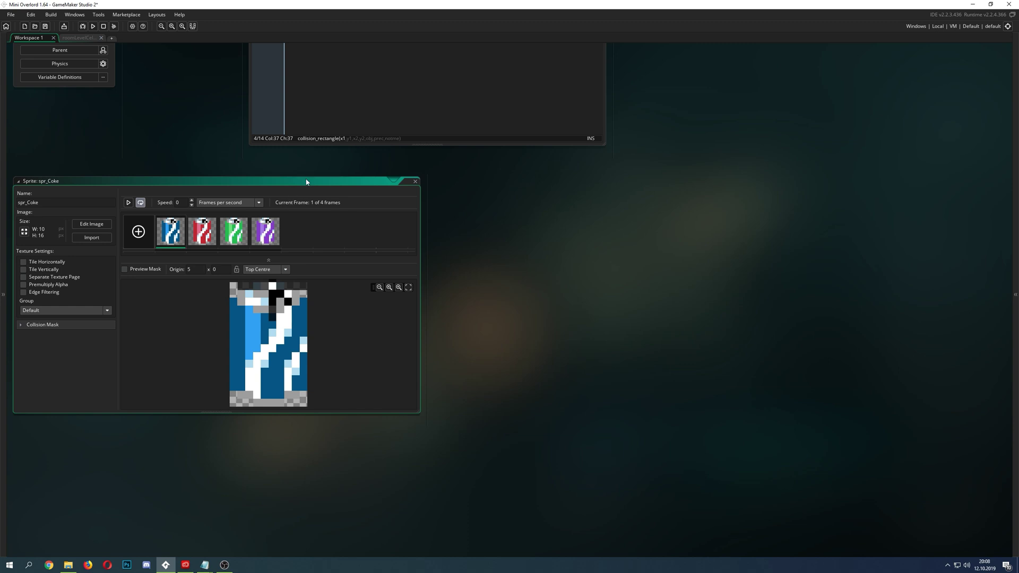
Switch spr_Coke's mask to Manual and inset it to Left 1, Top 1, Right 8, Bottom 14.
{"action": "left_click_drag", "start_coordinate": [308, 181], "coordinate": [585, 180]}
{"action": "scroll", "coordinate": [336, 372], "scroll_direction": "up", "scroll_amount": 3, "text": "ctrl"}
{"action": "left_click", "coordinate": [396, 300]}
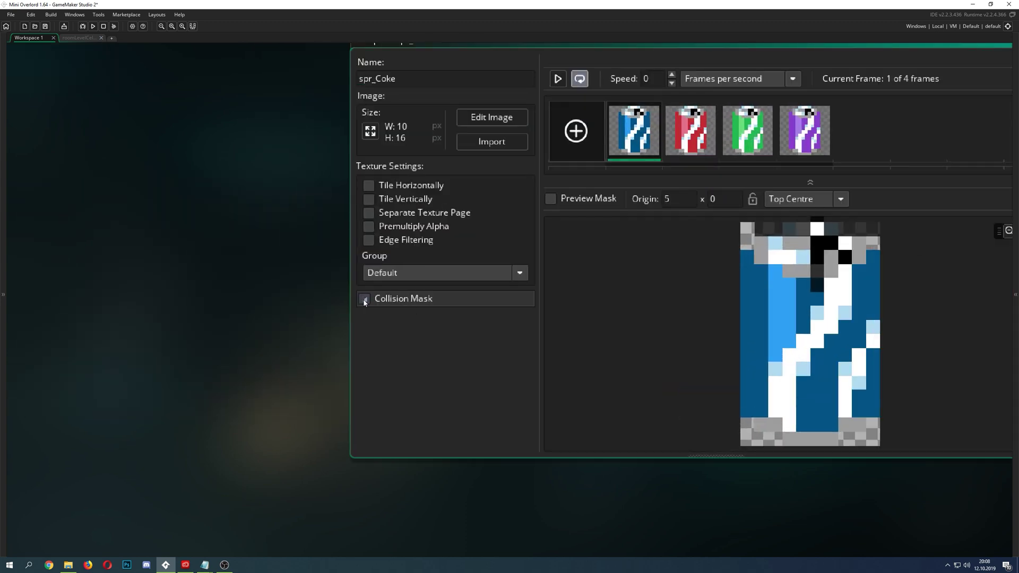
{"action": "middle_click_drag", "start_coordinate": [317, 343], "coordinate": [145, 344]}
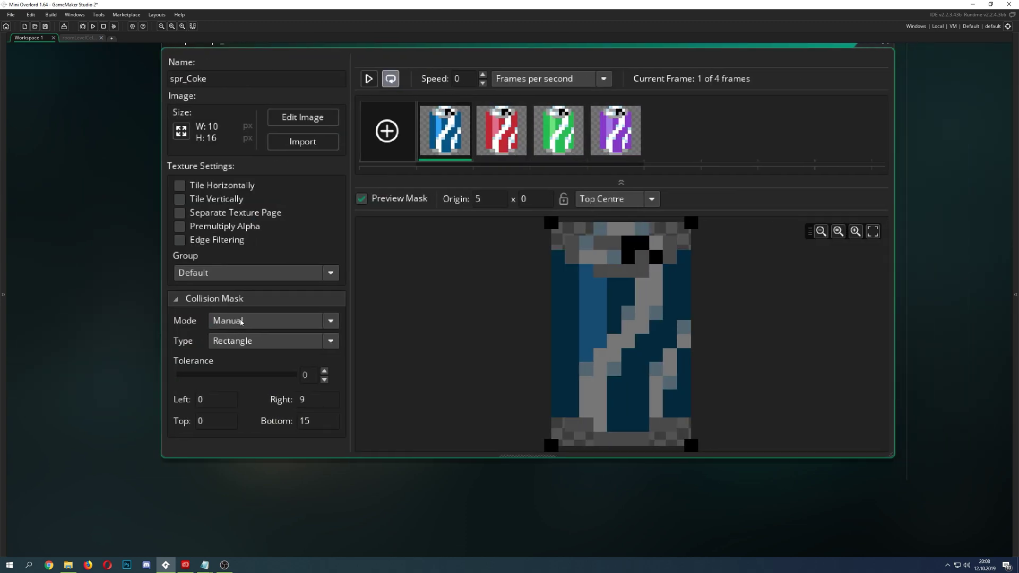
{"action": "left_click", "coordinate": [240, 321]}
{"action": "left_click", "coordinate": [238, 348]}
{"action": "left_click_drag", "start_coordinate": [551, 223], "coordinate": [565, 236]}
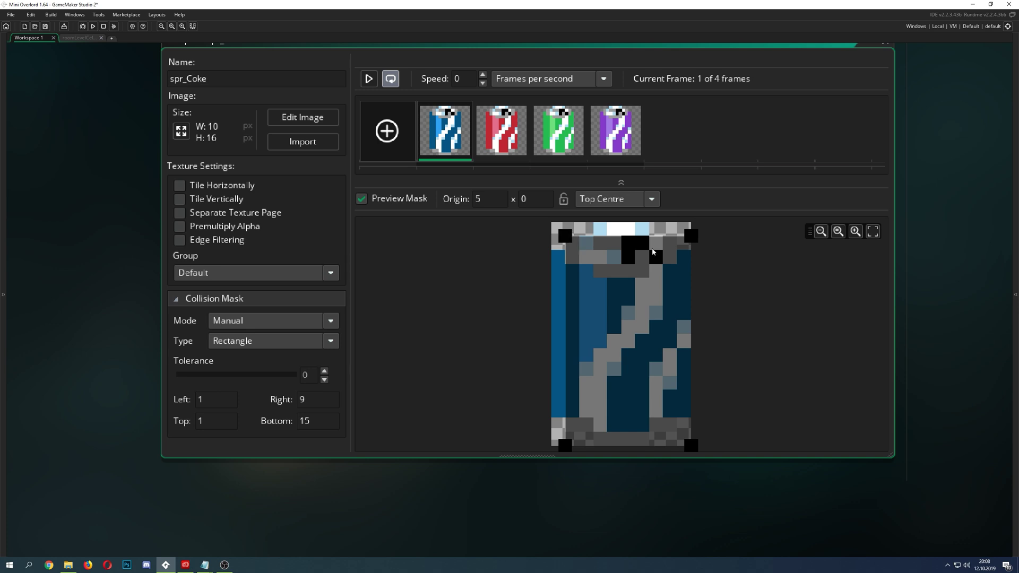
{"action": "left_click_drag", "start_coordinate": [688, 239], "coordinate": [677, 236]}
{"action": "left_click_drag", "start_coordinate": [677, 446], "coordinate": [677, 432]}
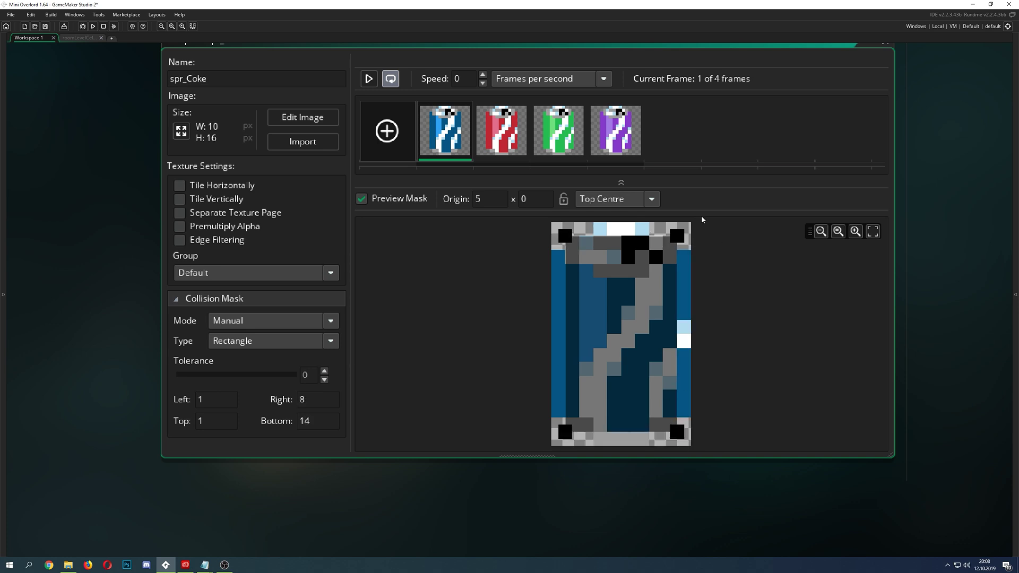
Scroll back to obj_Soda's Step code and step through collision_rectangle's bbox arguments.
{"action": "scroll", "coordinate": [122, 252], "scroll_direction": "up", "scroll_amount": 1}
{"action": "scroll", "coordinate": [114, 257], "scroll_direction": "up", "scroll_amount": 1}
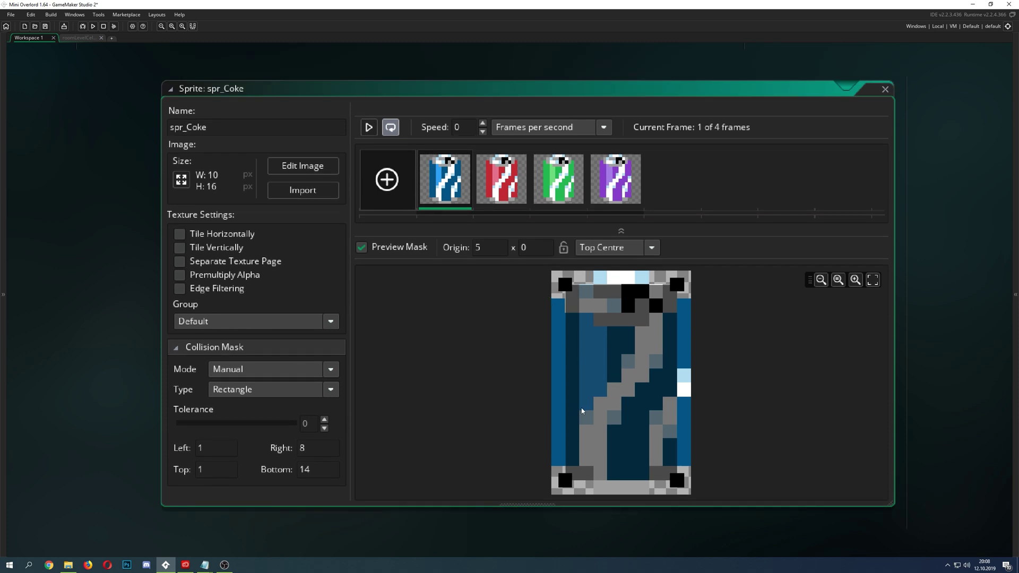
{"action": "scroll", "coordinate": [90, 329], "scroll_direction": "up", "scroll_amount": 3}
{"action": "scroll", "coordinate": [90, 330], "scroll_direction": "up", "scroll_amount": 3}
{"action": "scroll", "coordinate": [100, 320], "scroll_direction": "up", "scroll_amount": 3}
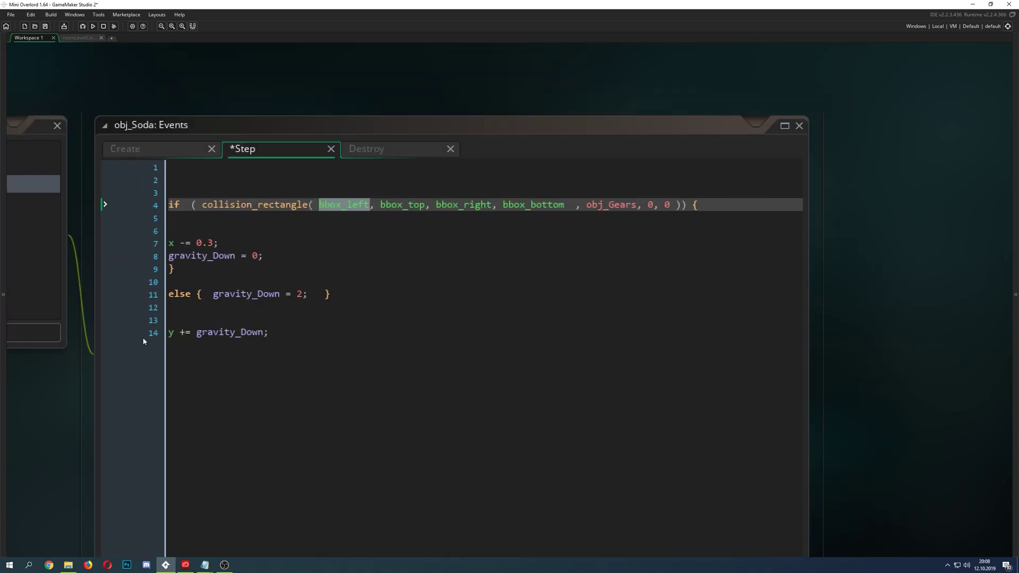
{"action": "scroll", "coordinate": [51, 428], "scroll_direction": "down", "scroll_amount": 3}
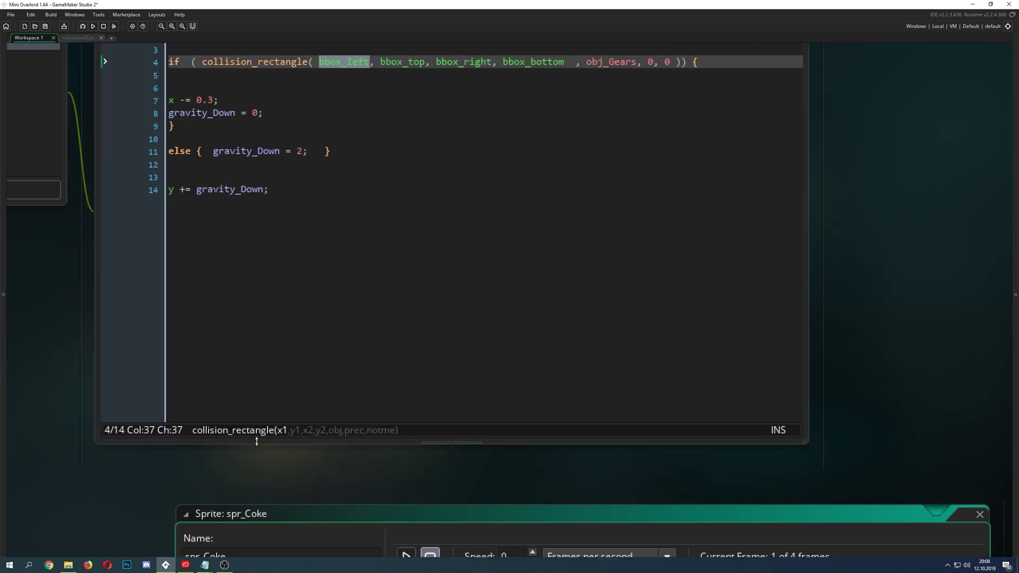
{"action": "scroll", "coordinate": [256, 442], "scroll_direction": "up", "scroll_amount": 1}
{"action": "scroll", "coordinate": [237, 412], "scroll_direction": "up", "scroll_amount": 2}
{"action": "left_click", "coordinate": [347, 229]}
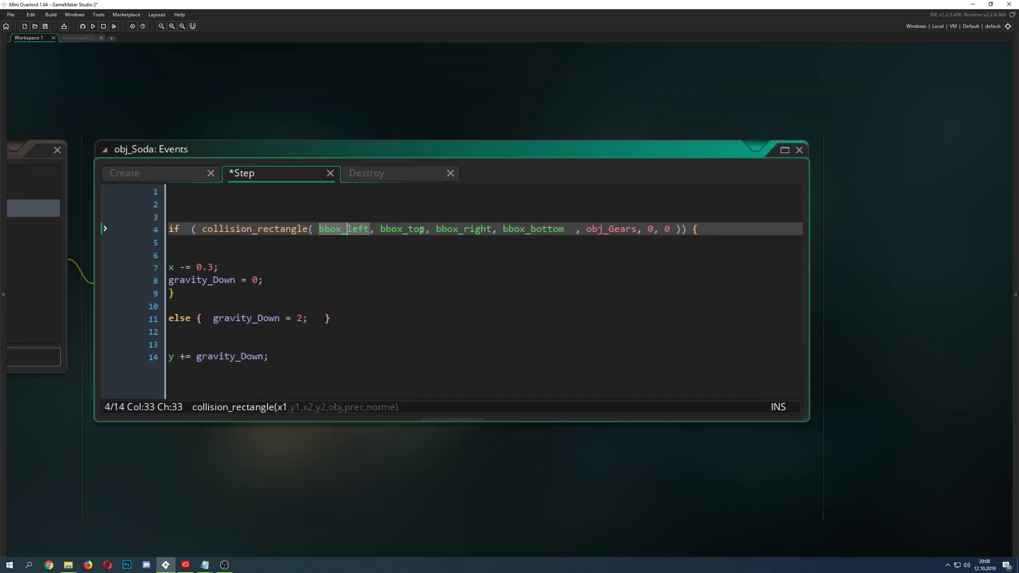
{"action": "left_click", "coordinate": [408, 229]}
{"action": "left_click", "coordinate": [453, 228]}
{"action": "left_click", "coordinate": [536, 229]}
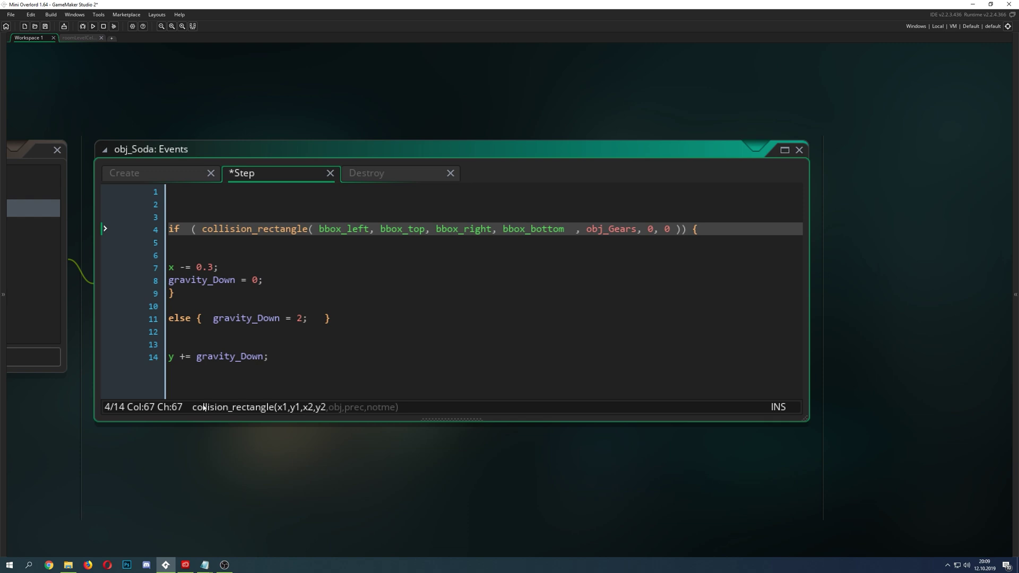
Highlight the obj_Gears argument, the whole collision block, and the else branch's gravity_Down = 2.
{"action": "left_click_drag", "start_coordinate": [571, 229], "coordinate": [513, 229]}
{"action": "left_click_drag", "start_coordinate": [442, 229], "coordinate": [391, 228]}
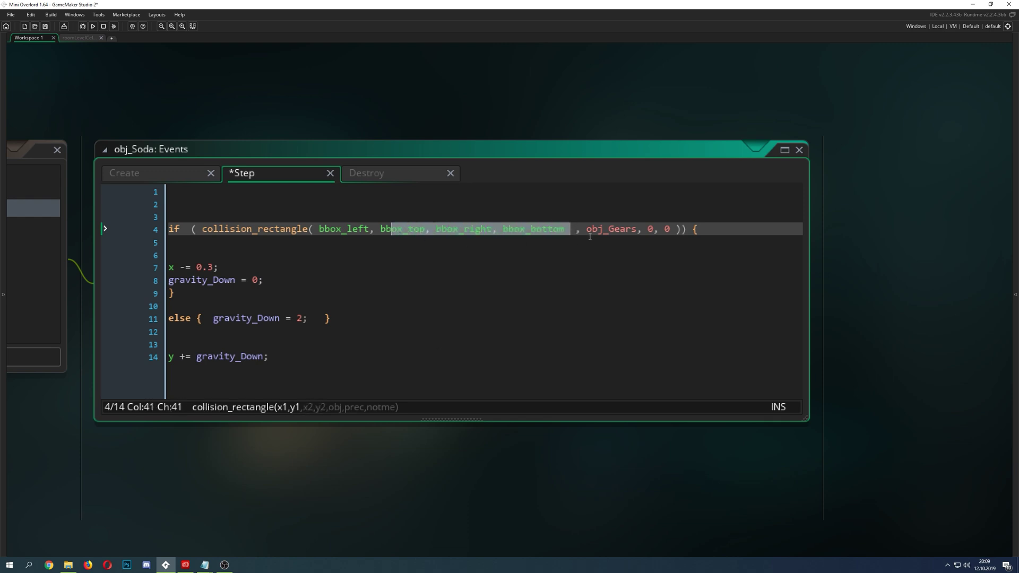
{"action": "left_click_drag", "start_coordinate": [637, 232], "coordinate": [604, 233]}
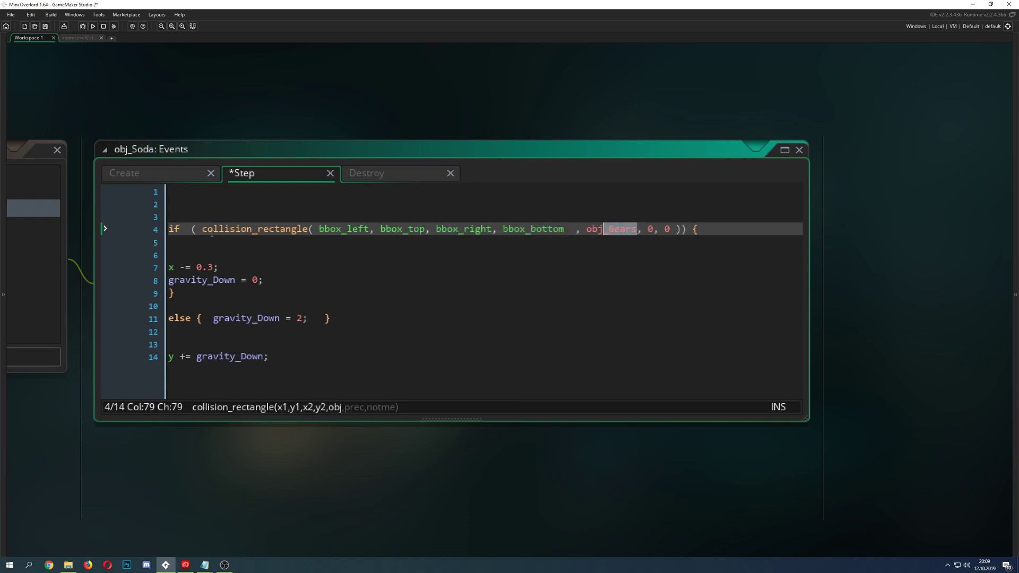
{"action": "left_click_drag", "start_coordinate": [203, 230], "coordinate": [683, 234]}
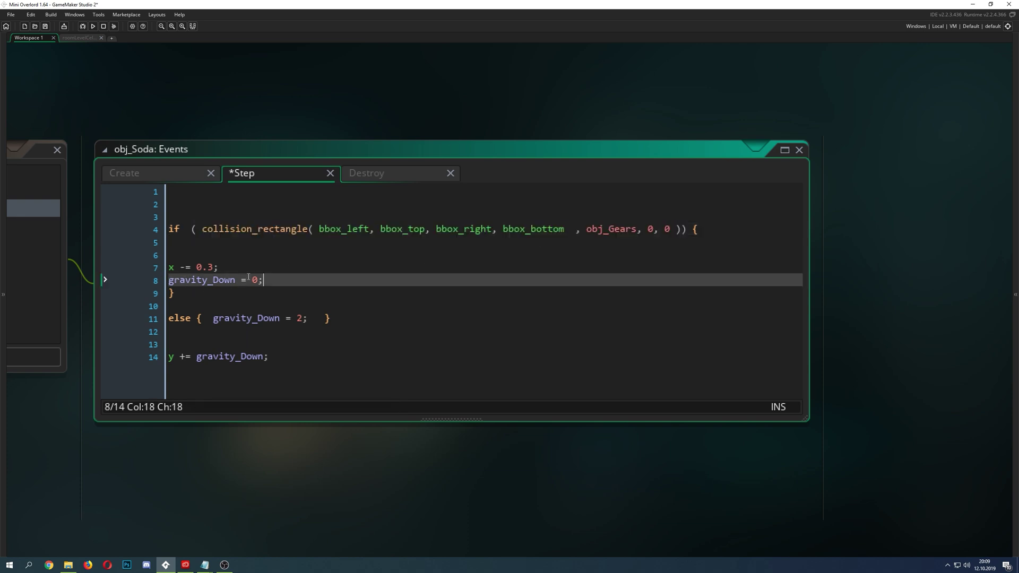
{"action": "left_click_drag", "start_coordinate": [264, 280], "coordinate": [155, 256]}
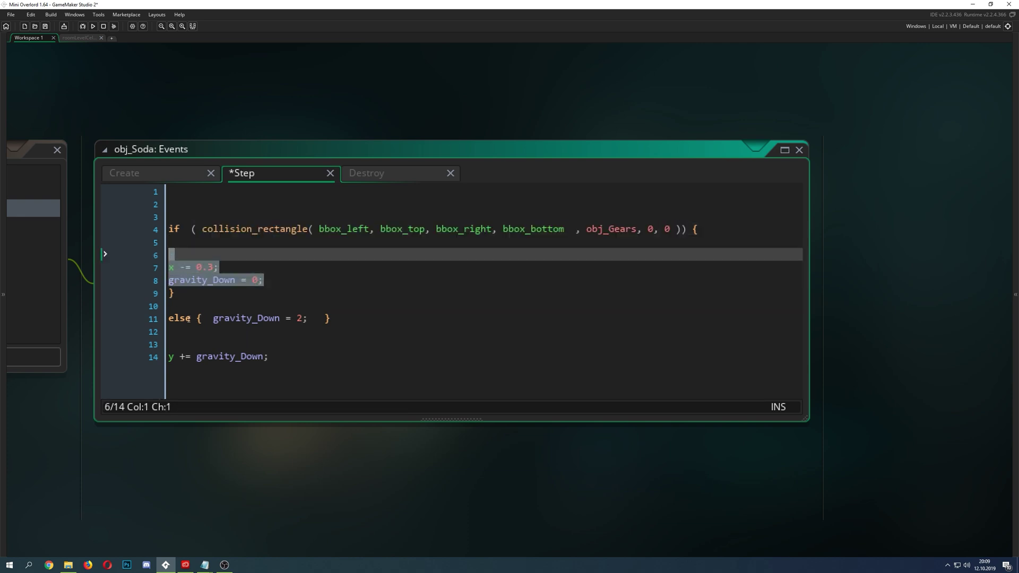
{"action": "left_click", "coordinate": [158, 321]}
{"action": "left_click_drag", "start_coordinate": [326, 318], "coordinate": [212, 321]}
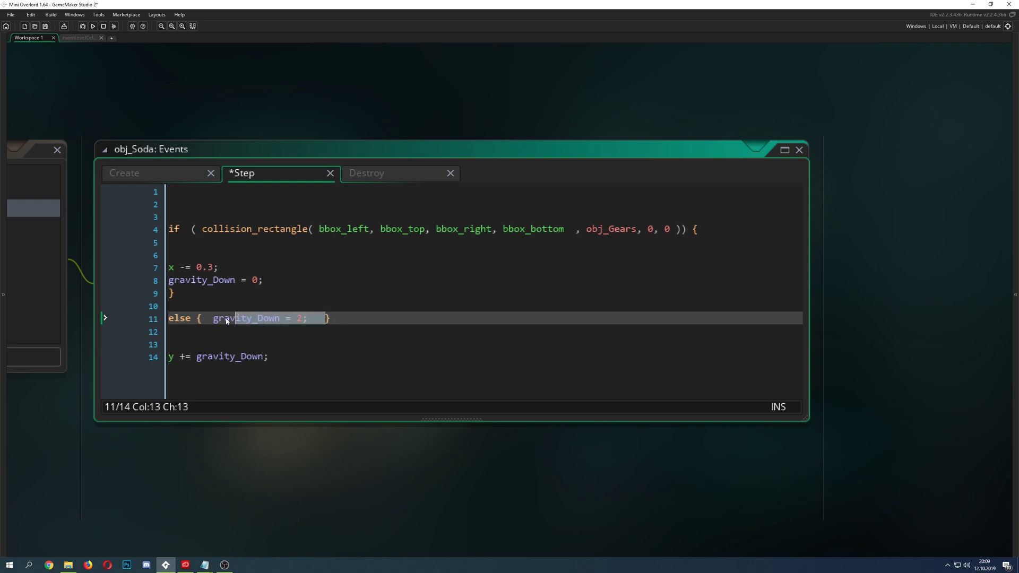
{"action": "scroll", "coordinate": [234, 439], "scroll_direction": "left", "scroll_amount": 3, "text": "shift"}
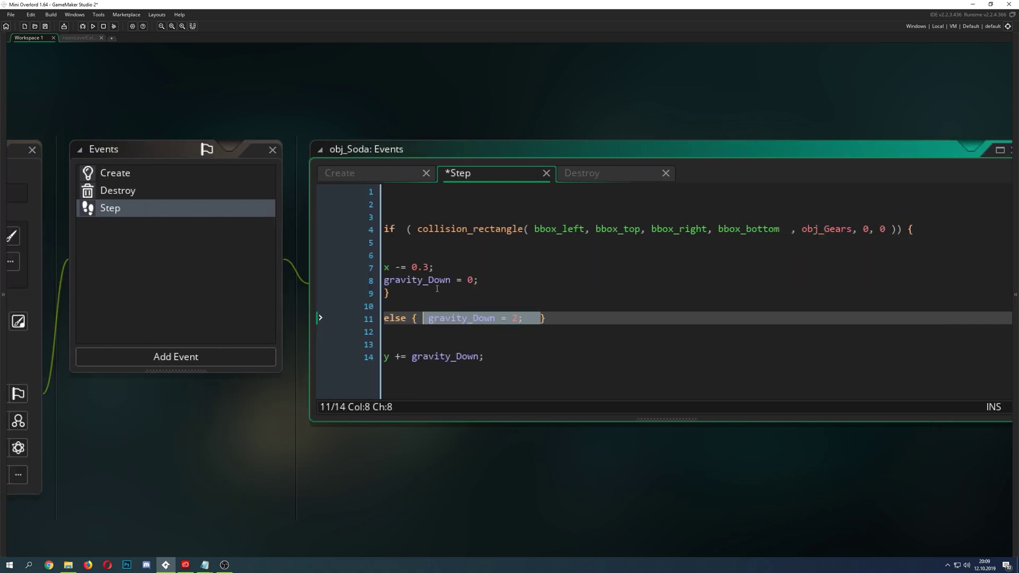
{"action": "left_click", "coordinate": [595, 175]}
Highlight the obj_Spawner.spawns -= 1 line in obj_Soda's Destroy code.
{"action": "scroll", "coordinate": [455, 249], "scroll_direction": "up", "scroll_amount": 1, "text": "ctrl"}
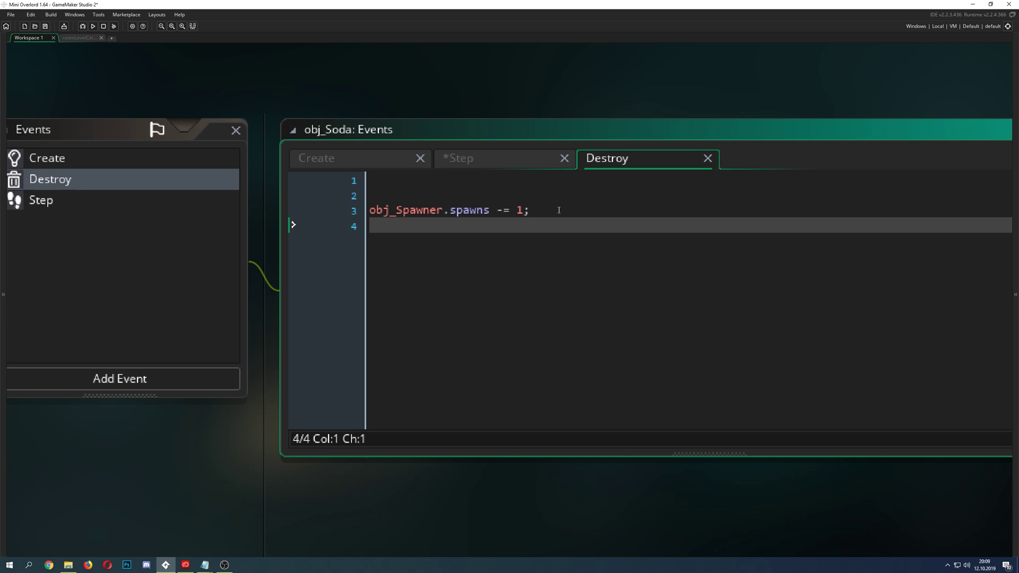
{"action": "left_click", "coordinate": [409, 210]}
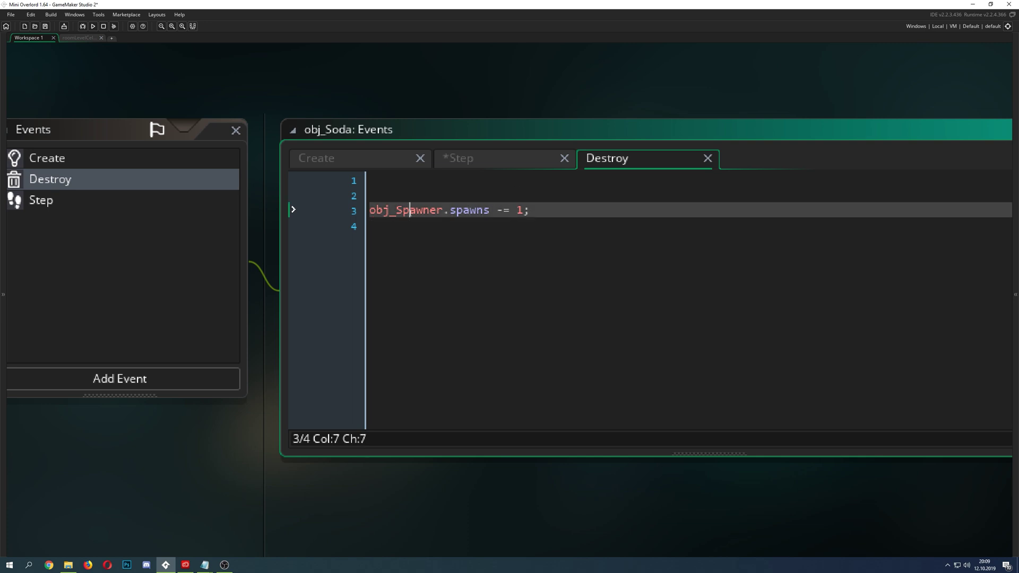
{"action": "double_click", "coordinate": [406, 209]}
{"action": "left_click", "coordinate": [482, 210]}
{"action": "left_click_drag", "start_coordinate": [533, 212], "coordinate": [343, 209]}
{"action": "left_click", "coordinate": [463, 239]}
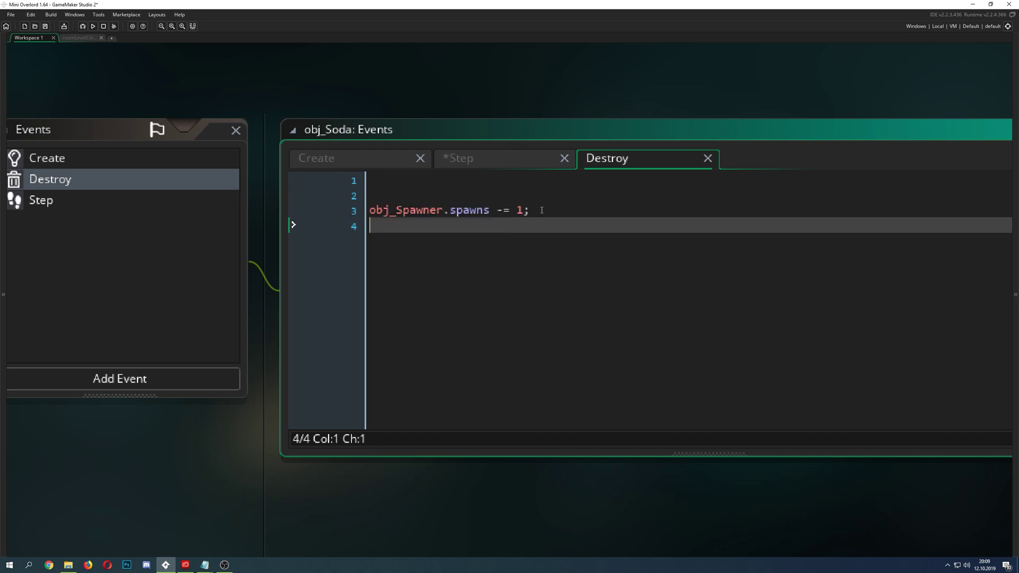
{"action": "scroll", "coordinate": [539, 210], "scroll_direction": "down", "scroll_amount": 2, "text": "ctrl"}
{"action": "scroll", "coordinate": [312, 406], "scroll_direction": "left", "scroll_amount": 3}
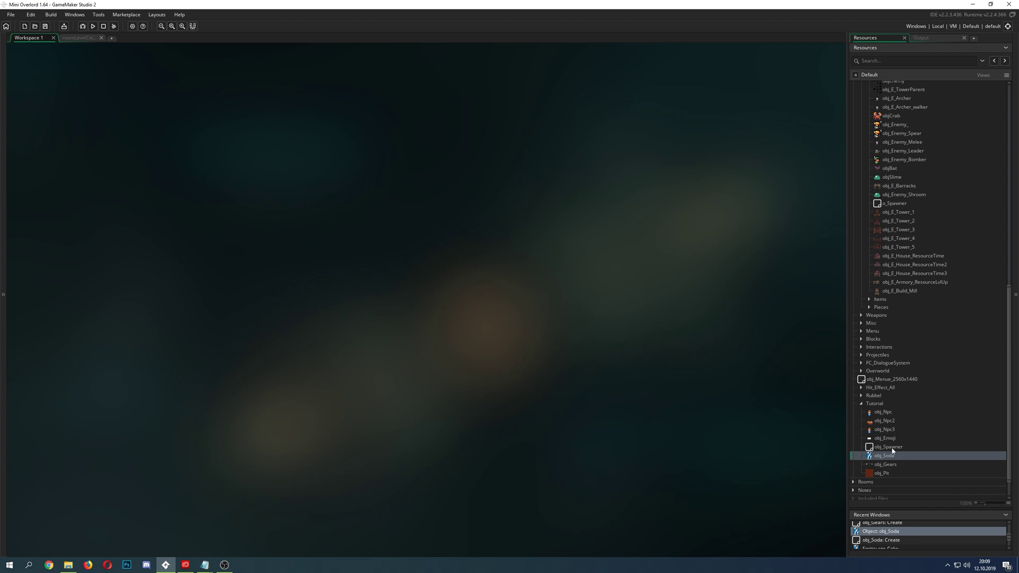
Open obj_Spawner and delete all of its Create event code.
{"action": "double_click", "coordinate": [891, 449]}
{"action": "scroll", "coordinate": [250, 371], "scroll_direction": "up", "scroll_amount": 5, "text": "ctrl"}
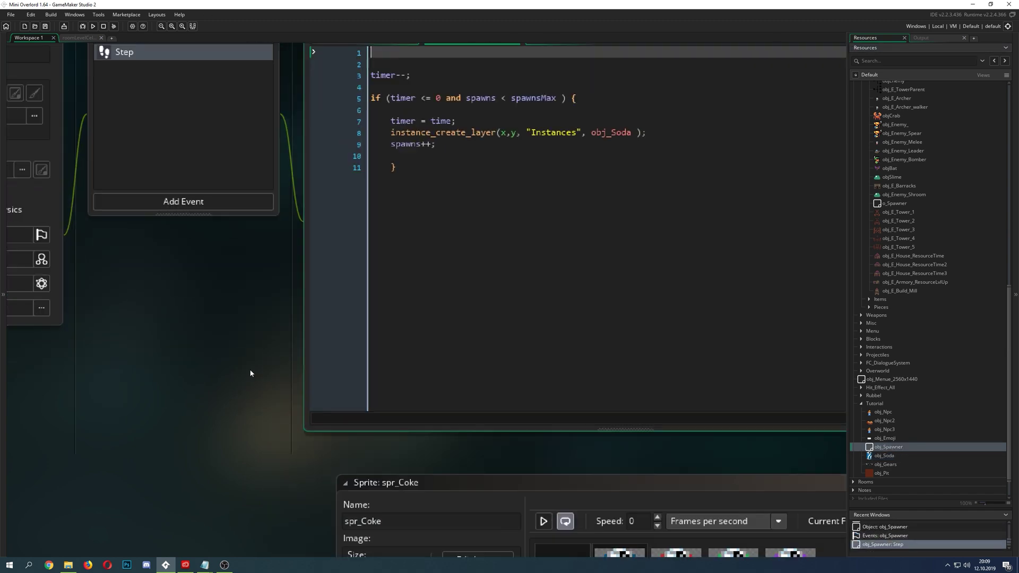
{"action": "left_click", "coordinate": [116, 191]}
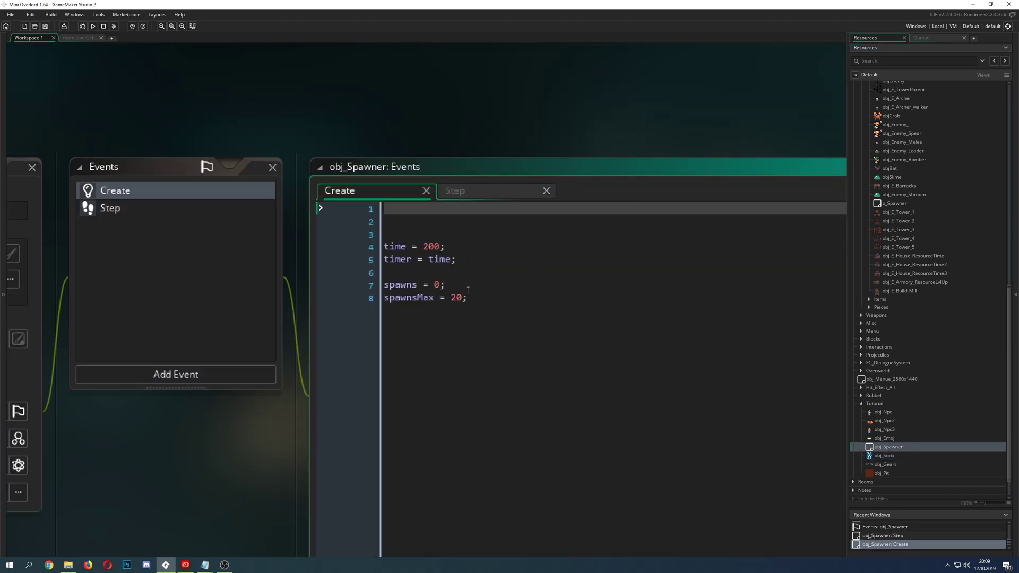
{"action": "scroll", "coordinate": [489, 310], "scroll_direction": "up", "scroll_amount": 3, "text": "ctrl"}
{"action": "left_click", "coordinate": [467, 326]}
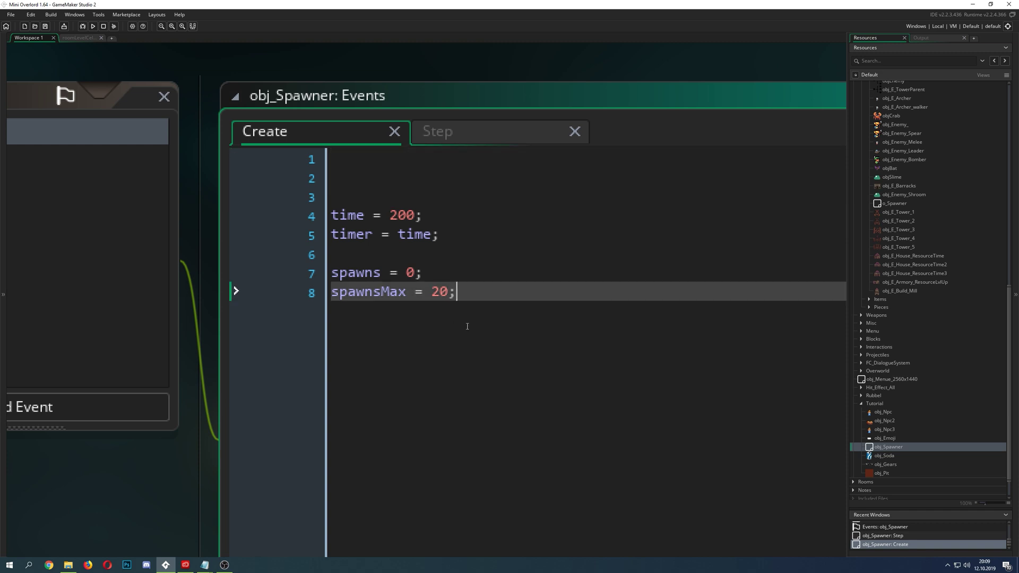
{"action": "key", "text": "ctrl+a"}
{"action": "key", "text": "BackSpace"}
Clear the Step event code and go back to the empty Create event.
{"action": "left_click", "coordinate": [467, 134]}
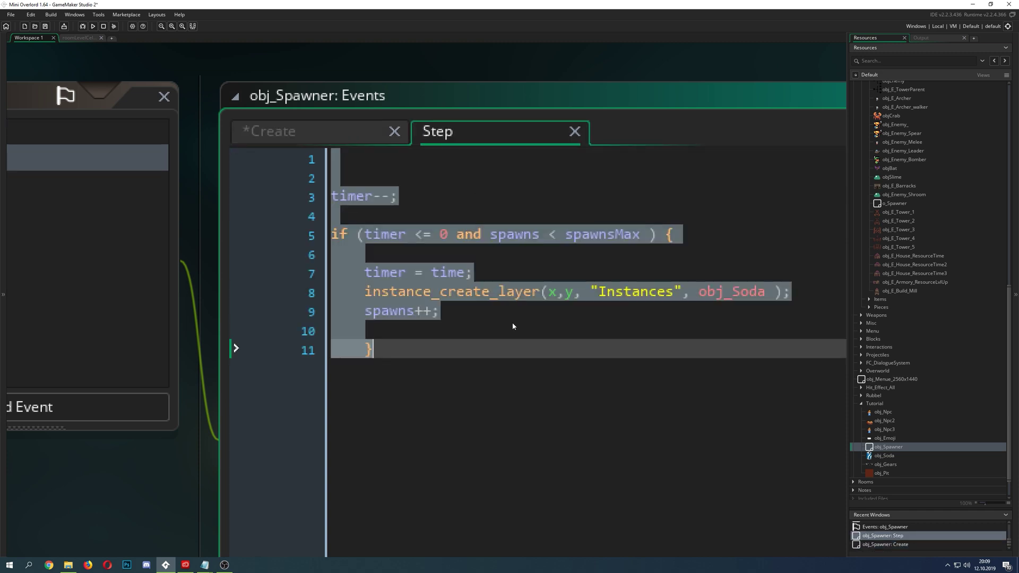
{"action": "key", "text": "BackSpace"}
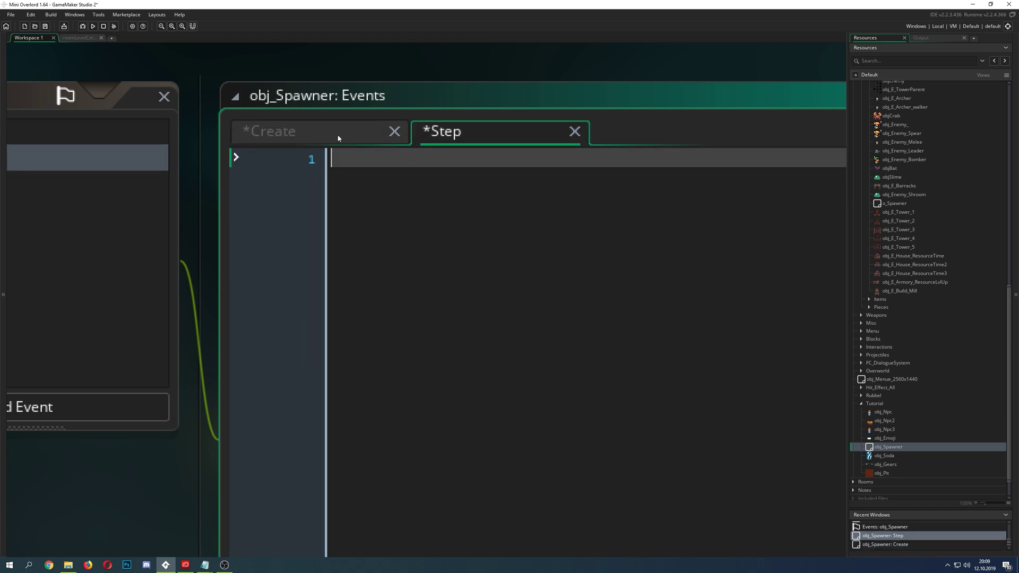
{"action": "left_click", "coordinate": [338, 138]}
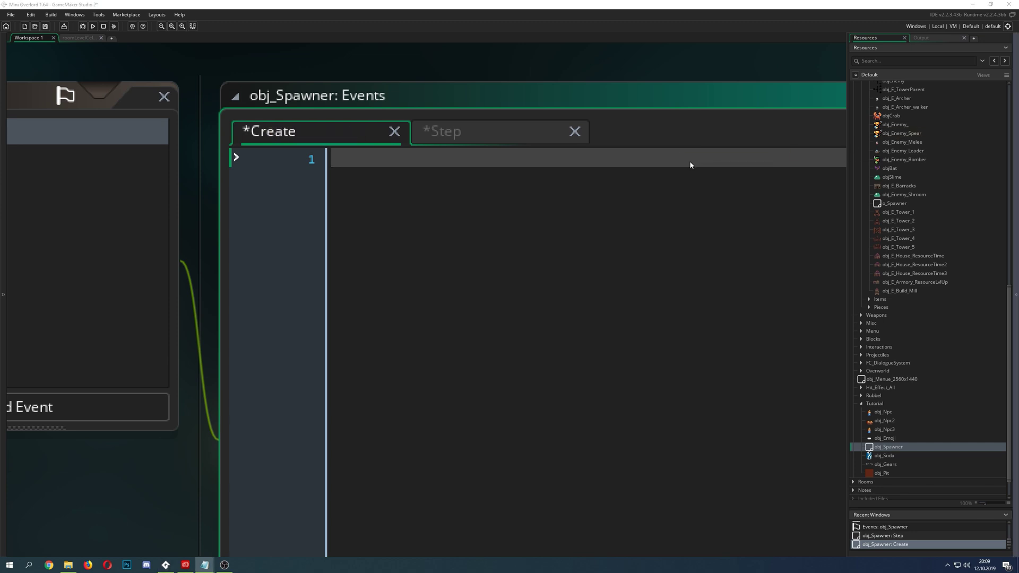
{"action": "left_click", "coordinate": [427, 193]}
Paste the time and timer setup lines into obj_Spawner's Create event and save.
{"action": "type", "text": "time = 200; timer = time;"}
{"action": "key", "text": "ctrl+s"}
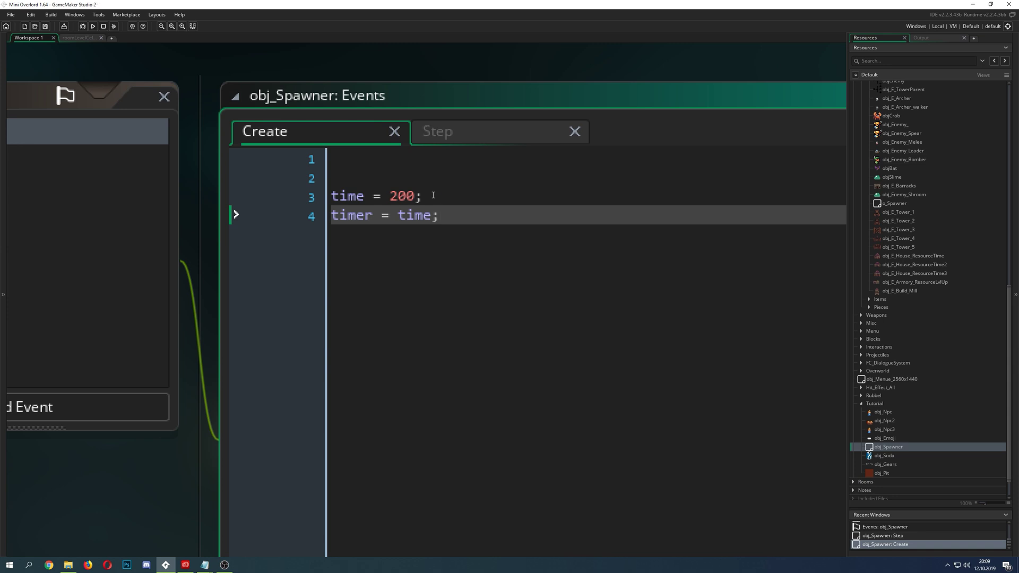
{"action": "scroll", "coordinate": [206, 476], "scroll_direction": "down", "scroll_amount": 1, "text": "ctrl"}
{"action": "scroll", "coordinate": [186, 482], "scroll_direction": "left", "scroll_amount": 1}
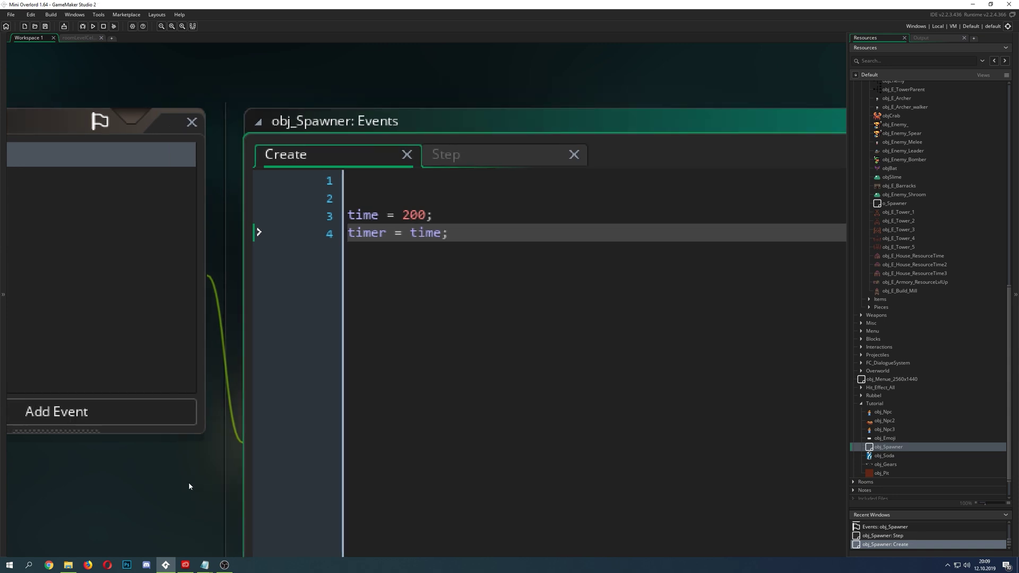
Add a timer--; countdown at the top of the Step event and save.
{"action": "double_click", "coordinate": [397, 231]}
{"action": "key", "text": "ctrl+c"}
{"action": "left_click", "coordinate": [497, 164]}
{"action": "key", "text": "Return"}
{"action": "key", "text": "Return"}
{"action": "key", "text": "ctrl+v"}
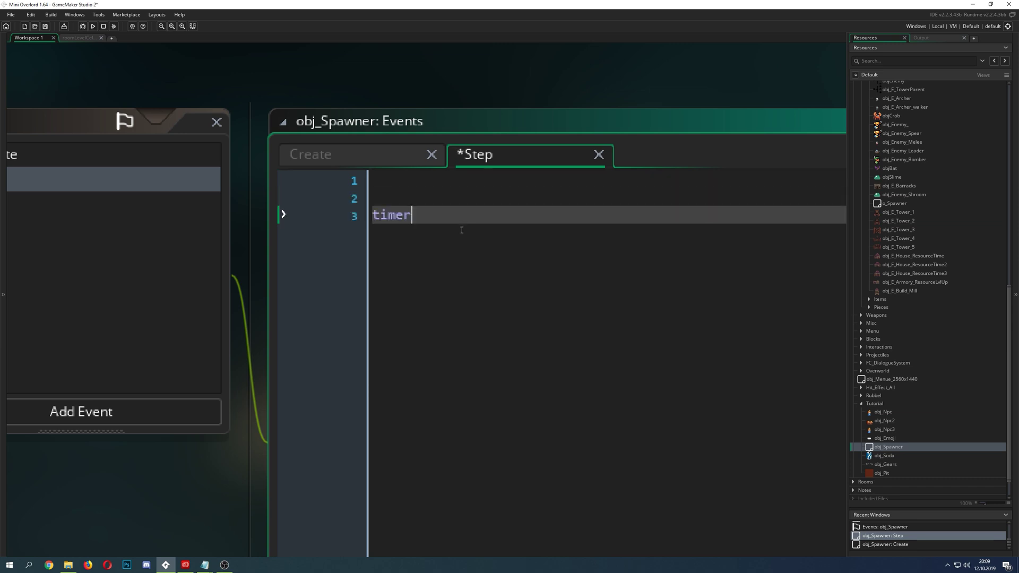
{"action": "type", "text": "--;"}
{"action": "key", "text": "Return"}
{"action": "key", "text": "ctrl+s"}
Add an empty if (timer <= 0 and spawns < spawnsMax) block in Step and save.
{"action": "left_click", "coordinate": [380, 162]}
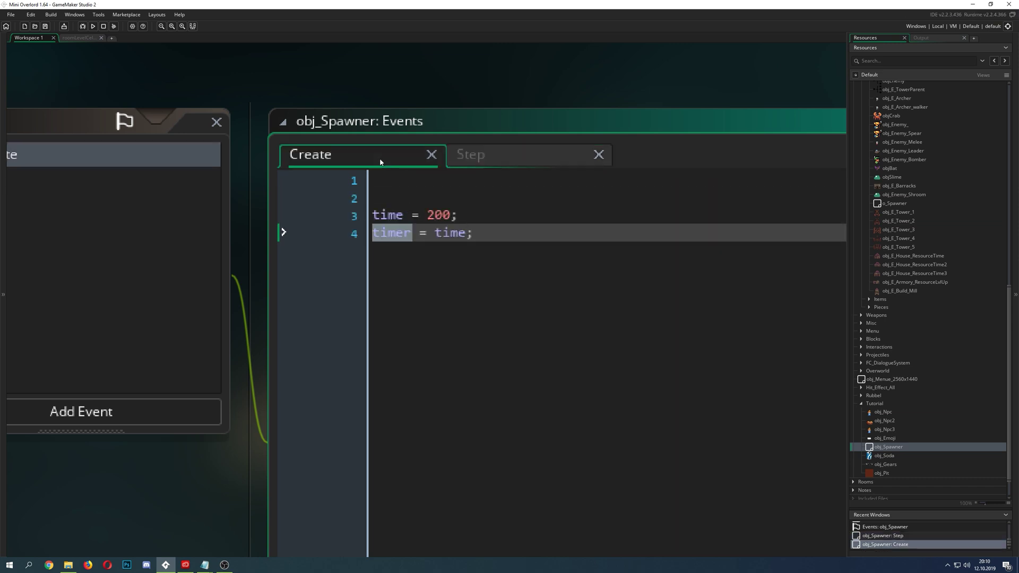
{"action": "left_click", "coordinate": [489, 155]}
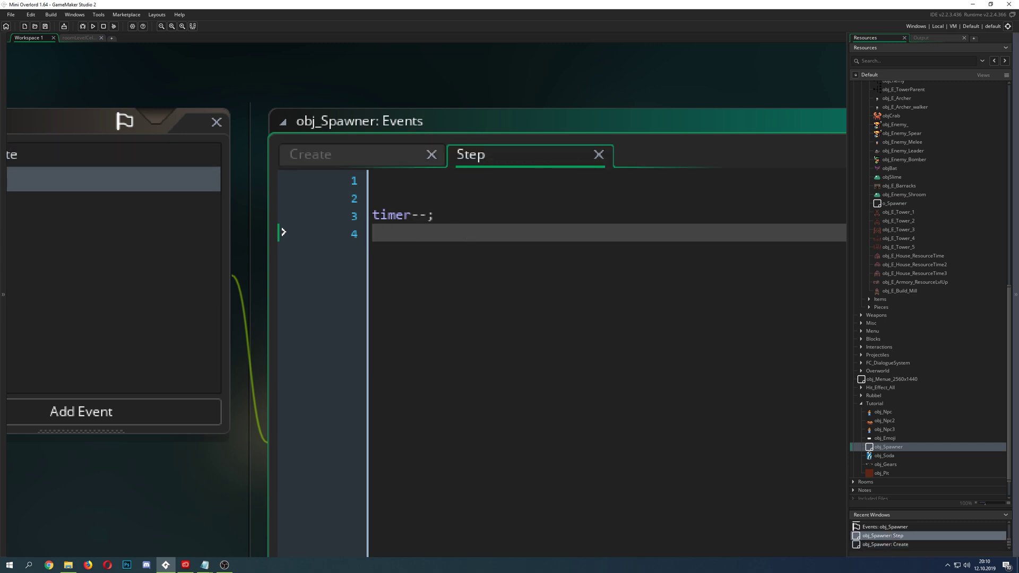
{"action": "key", "text": "alt+Tab"}
{"action": "key", "text": "alt+Tab"}
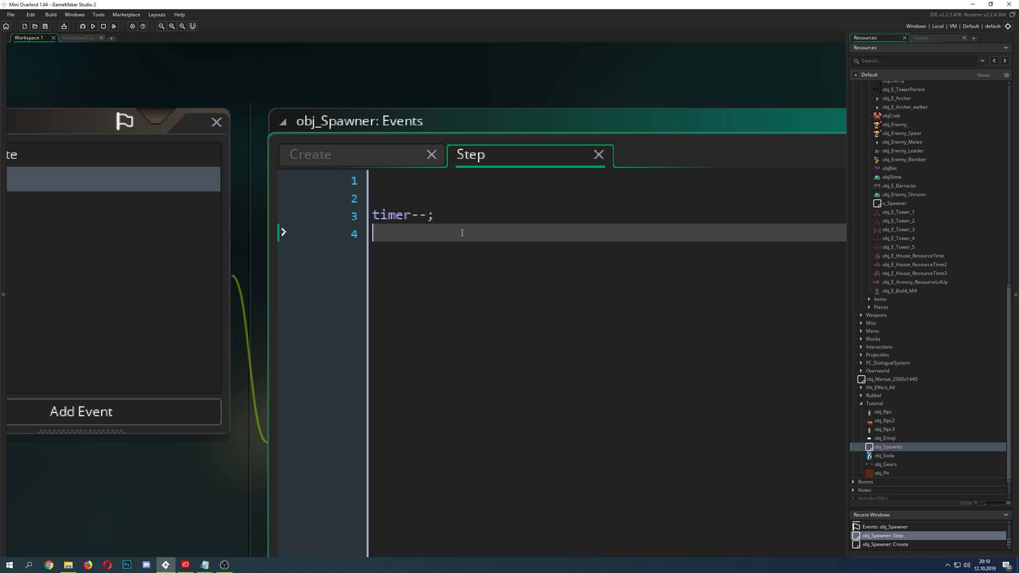
{"action": "key", "text": "Return"}
{"action": "type", "text": "if (timer <= 0 and spawns < spawnsMax ) {"}
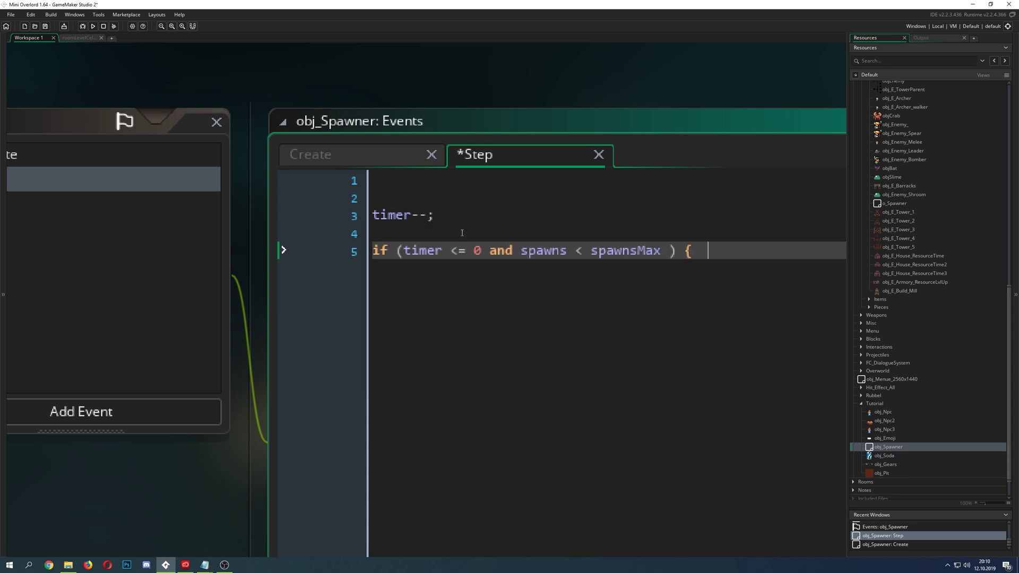
{"action": "type", "text": "}"}
{"action": "key", "text": "Return"}
{"action": "key", "text": "Return"}
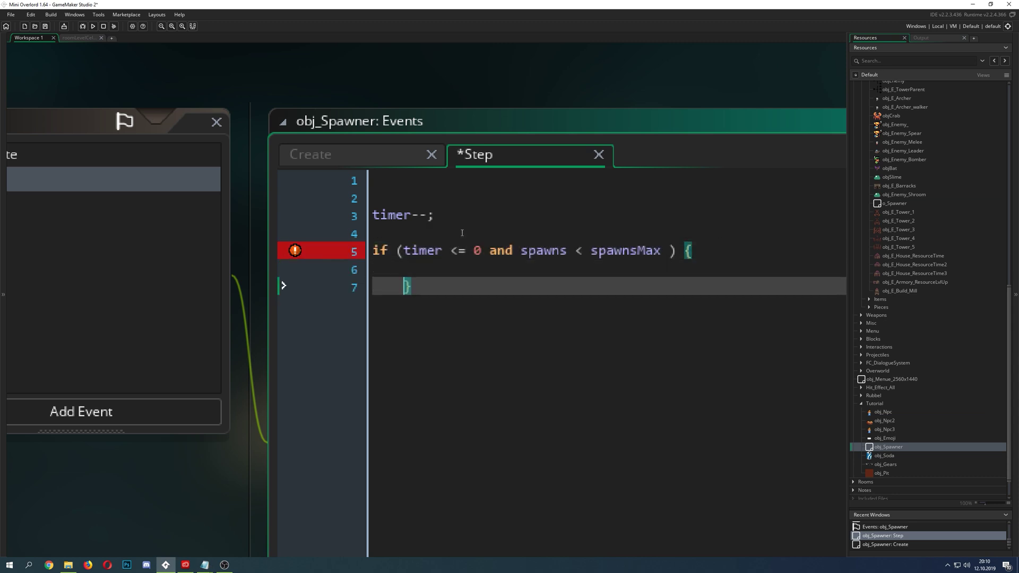
{"action": "key", "text": "Return"}
{"action": "key", "text": "Return"}
{"action": "key", "text": "Return"}
{"action": "key", "text": "Up"}
{"action": "key", "text": "Up"}
{"action": "key", "text": "Up"}
{"action": "key", "text": "ctrl+s"}
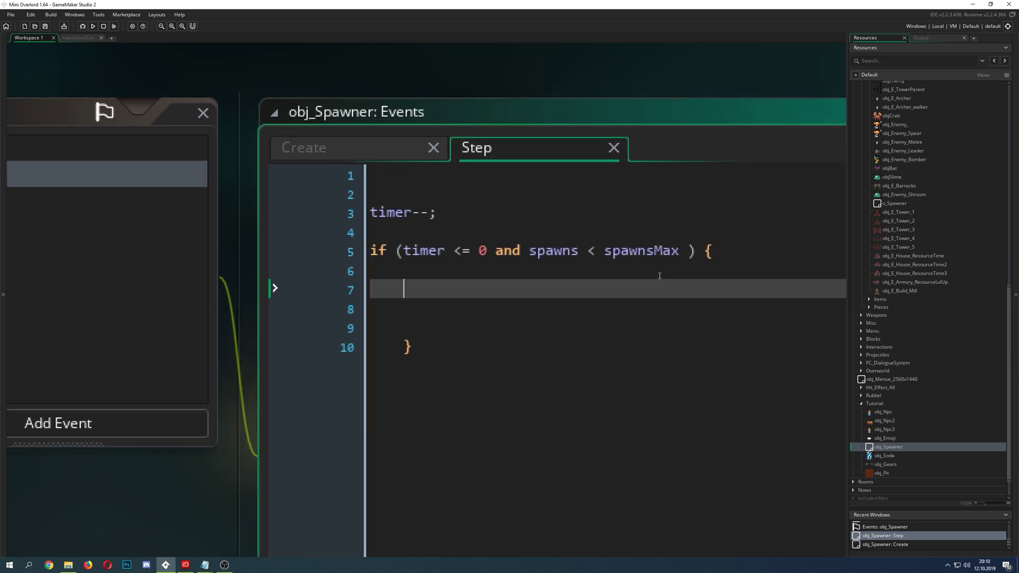
{"action": "left_click_drag", "start_coordinate": [680, 251], "coordinate": [603, 256]}
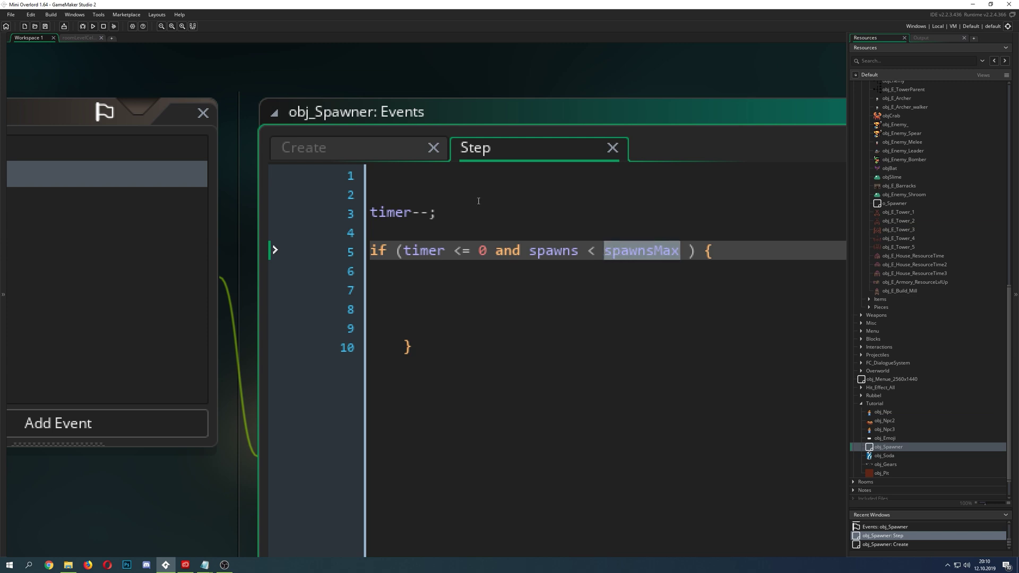
{"action": "left_click", "coordinate": [349, 148]}
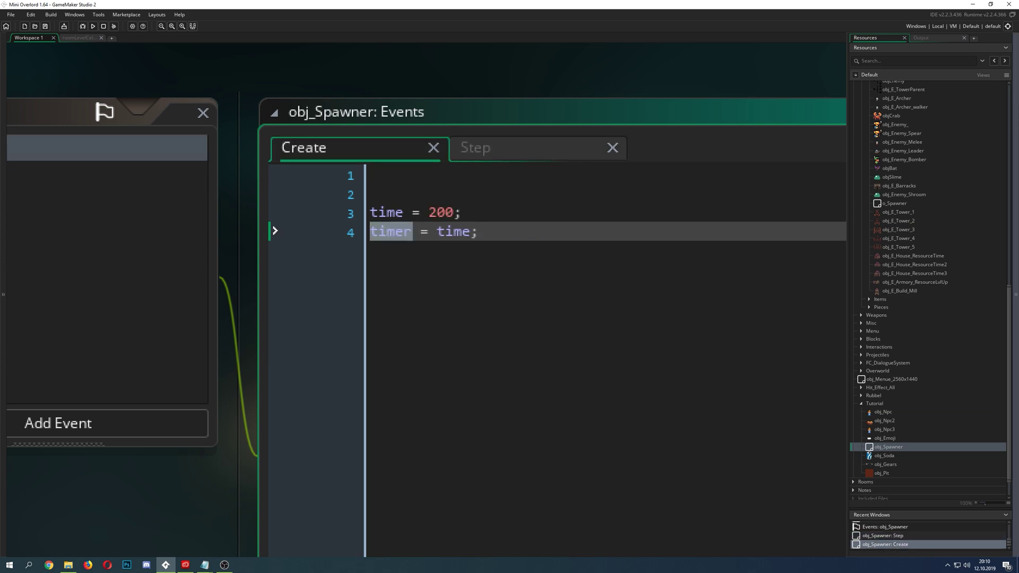
Insert spawns = 0 and spawnsMax = 20 after timer = time; and highlight each.
{"action": "left_click", "coordinate": [497, 230]}
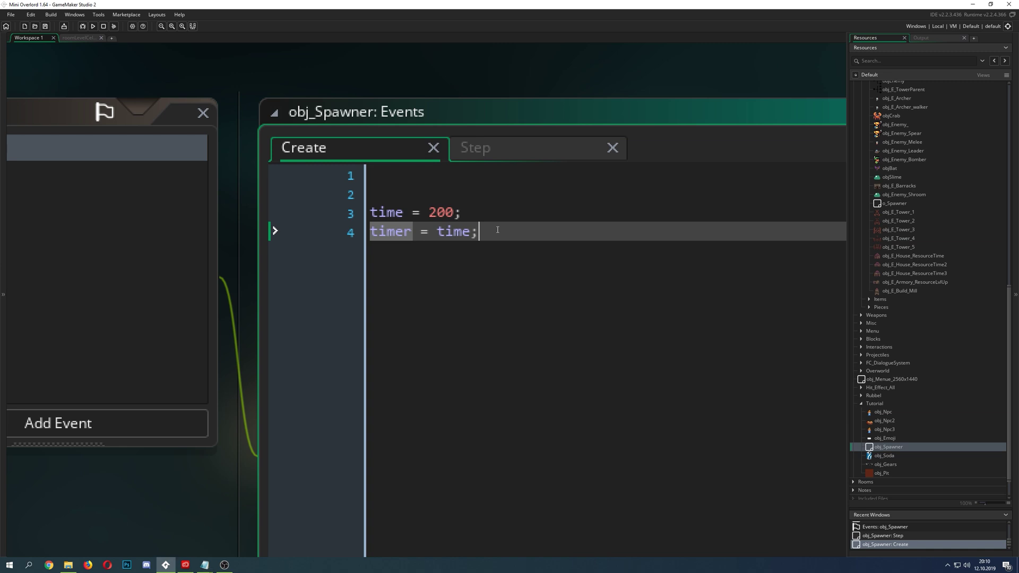
{"action": "key", "text": "Return"}
{"action": "key", "text": "Return"}
{"action": "type", "text": "spawns = 0; spawnsMax = 20;"}
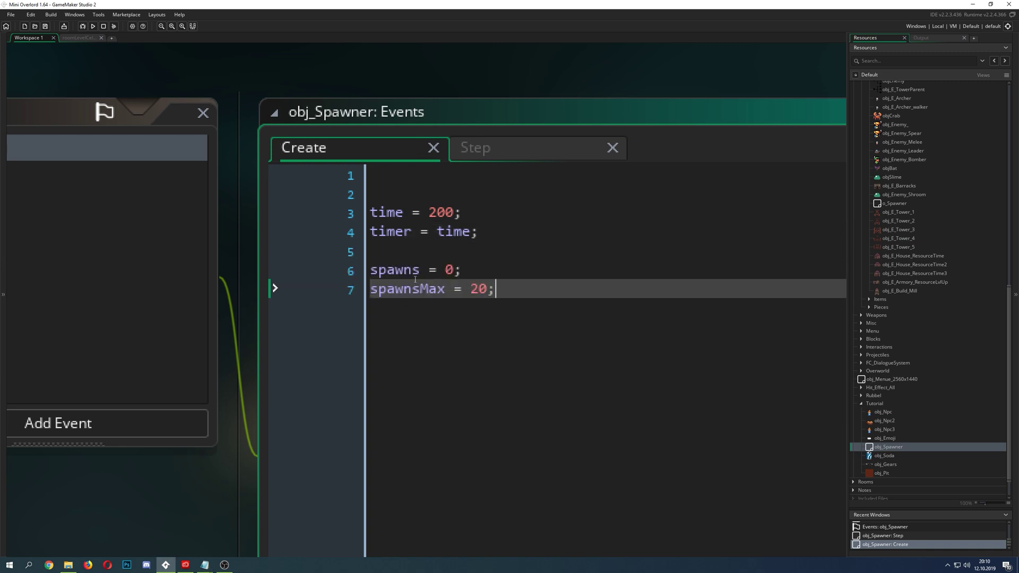
{"action": "left_click_drag", "start_coordinate": [420, 270], "coordinate": [364, 273]}
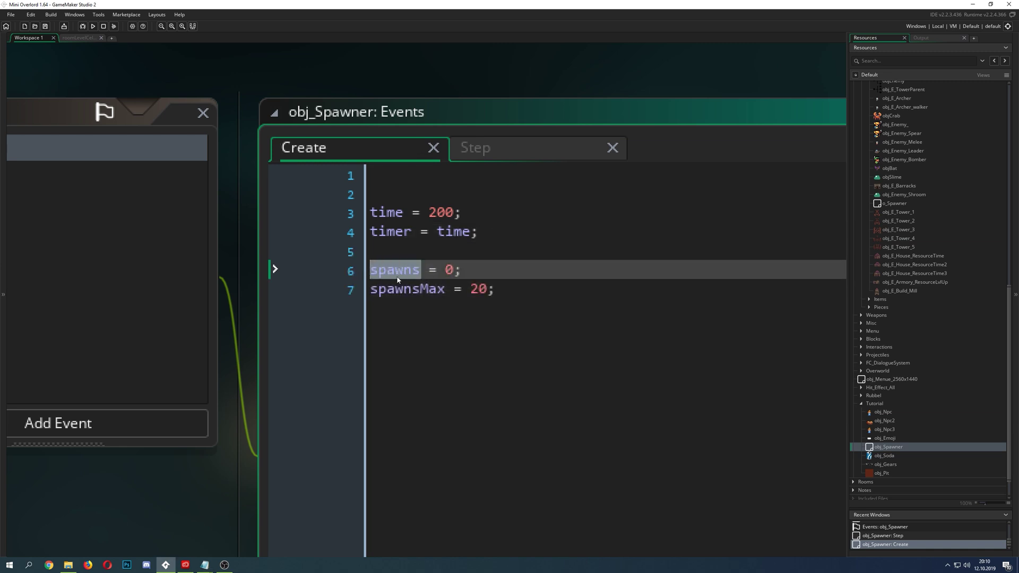
{"action": "double_click", "coordinate": [377, 275]}
{"action": "left_click_drag", "start_coordinate": [454, 270], "coordinate": [447, 271]}
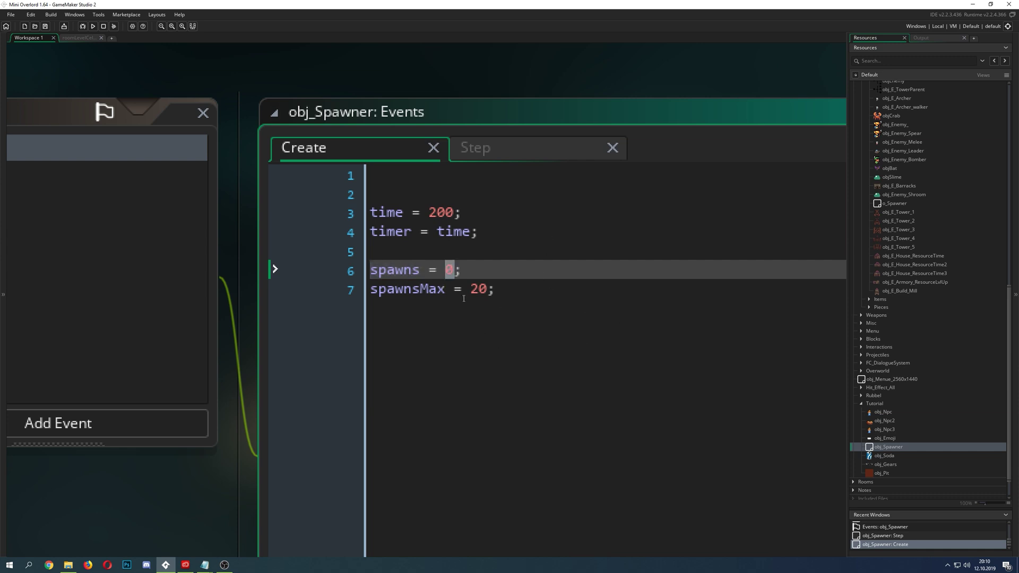
{"action": "left_click_drag", "start_coordinate": [445, 289], "coordinate": [369, 294]}
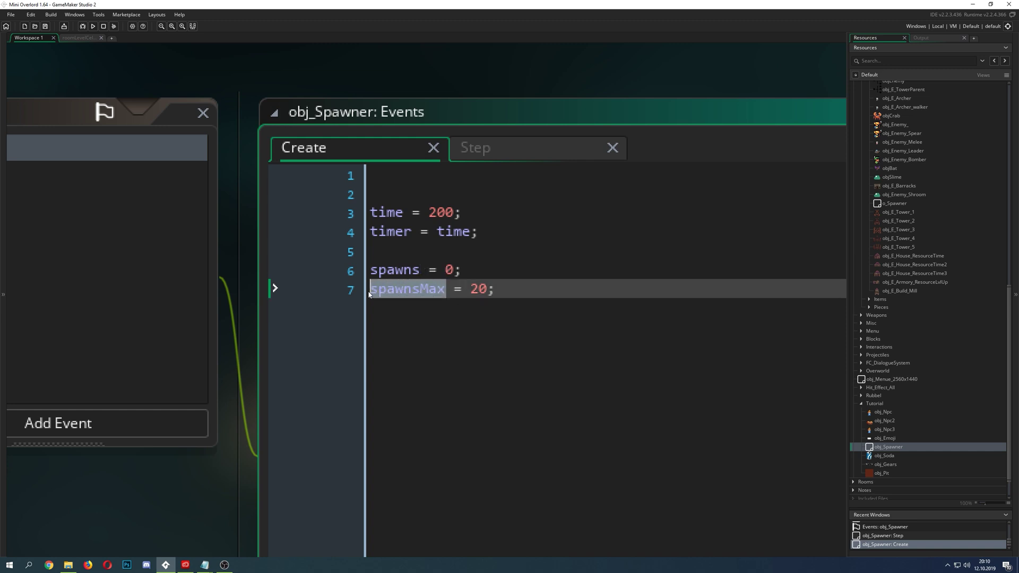
{"action": "left_click", "coordinate": [451, 289]}
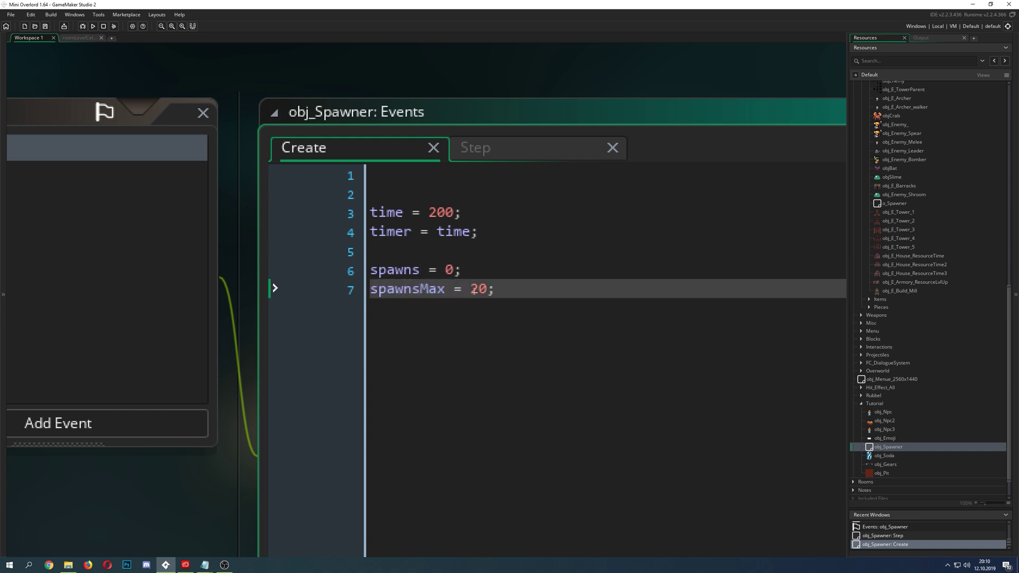
Review the timer--; line and the spawns/spawnsMax condition, caret on empty line 7.
{"action": "scroll", "coordinate": [473, 290], "scroll_direction": "down", "scroll_amount": 2, "text": "ctrl"}
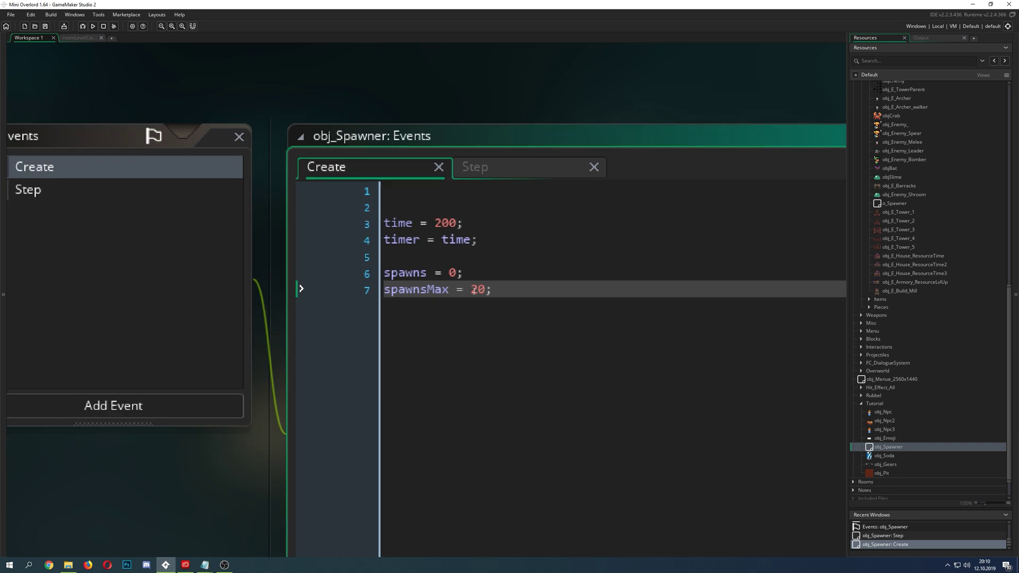
{"action": "scroll", "coordinate": [473, 289], "scroll_direction": "up", "scroll_amount": 1, "text": "ctrl"}
{"action": "left_click", "coordinate": [488, 153]}
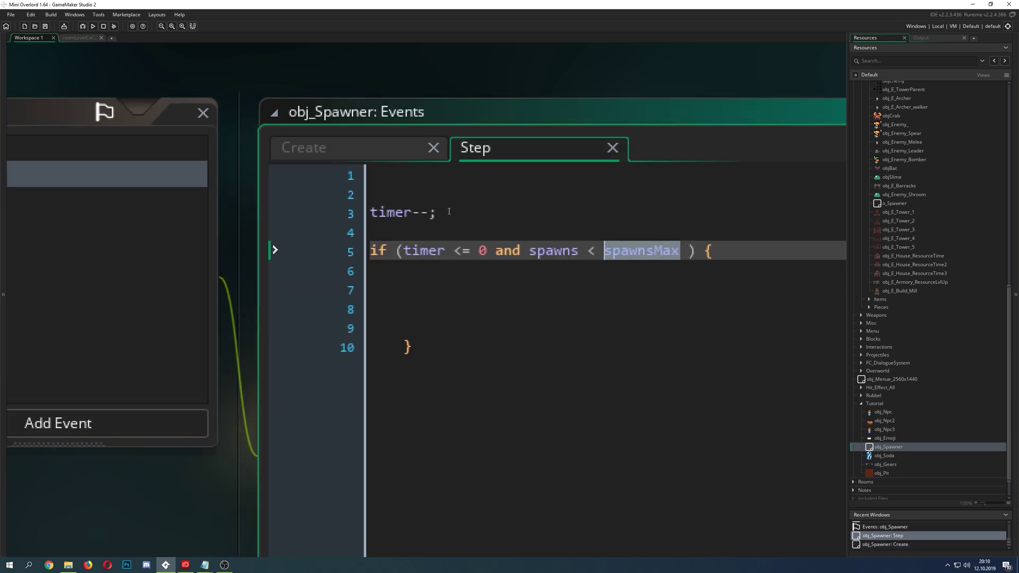
{"action": "left_click_drag", "start_coordinate": [449, 211], "coordinate": [312, 216]}
{"action": "middle_click_drag", "start_coordinate": [216, 495], "coordinate": [74, 483]}
{"action": "left_click", "coordinate": [341, 251]}
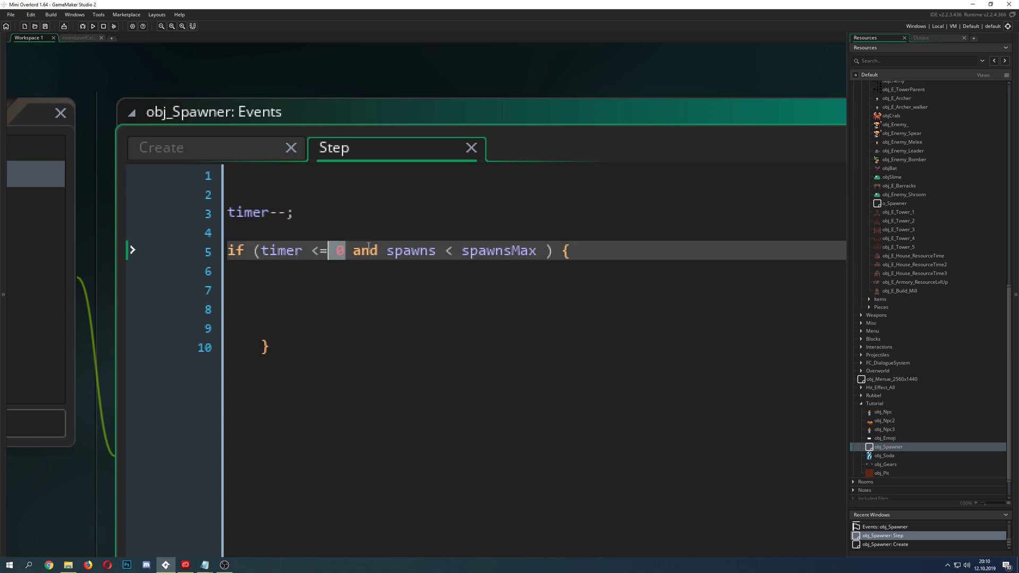
{"action": "double_click", "coordinate": [413, 253]}
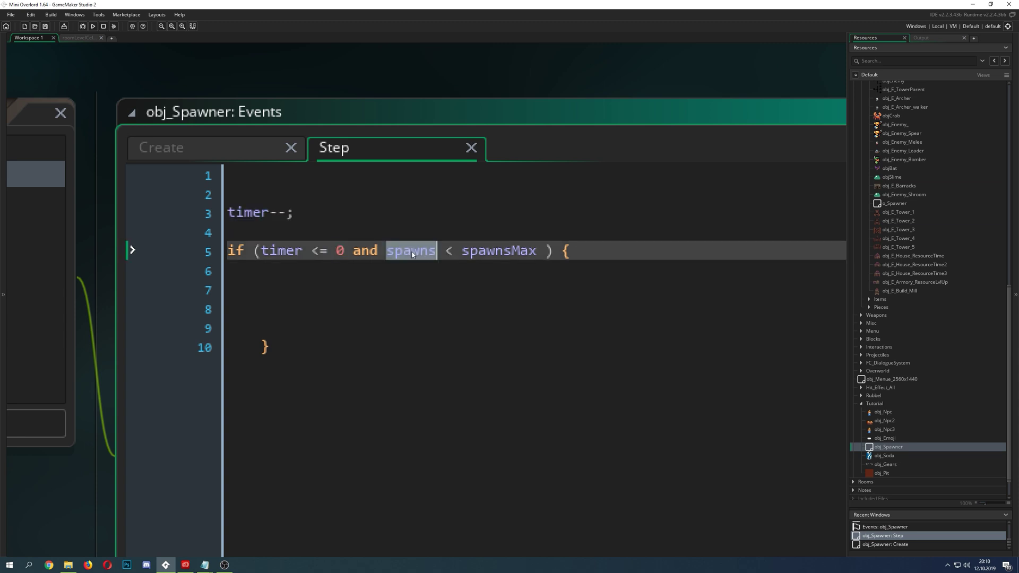
{"action": "double_click", "coordinate": [481, 251]}
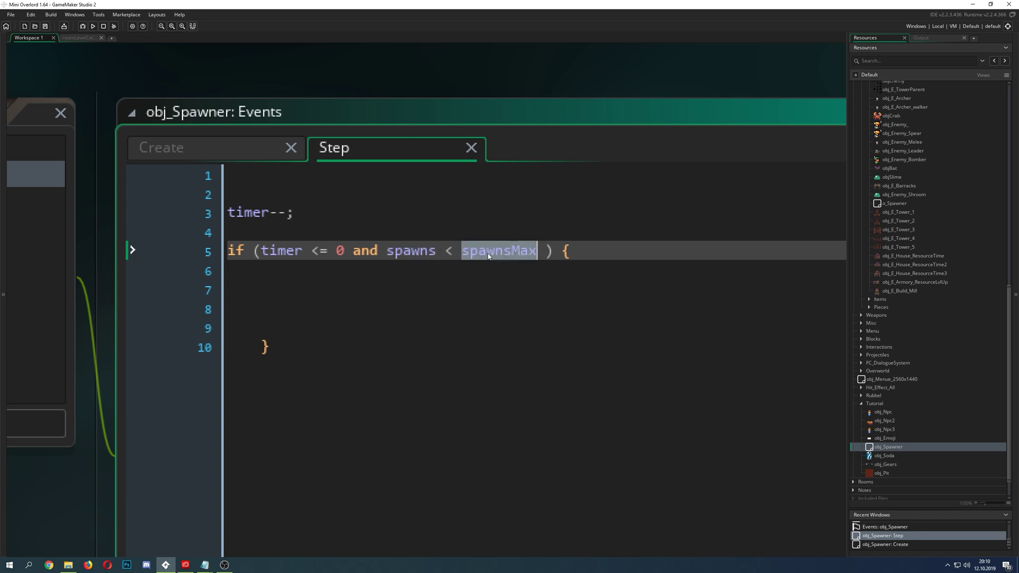
{"action": "left_click", "coordinate": [354, 292]}
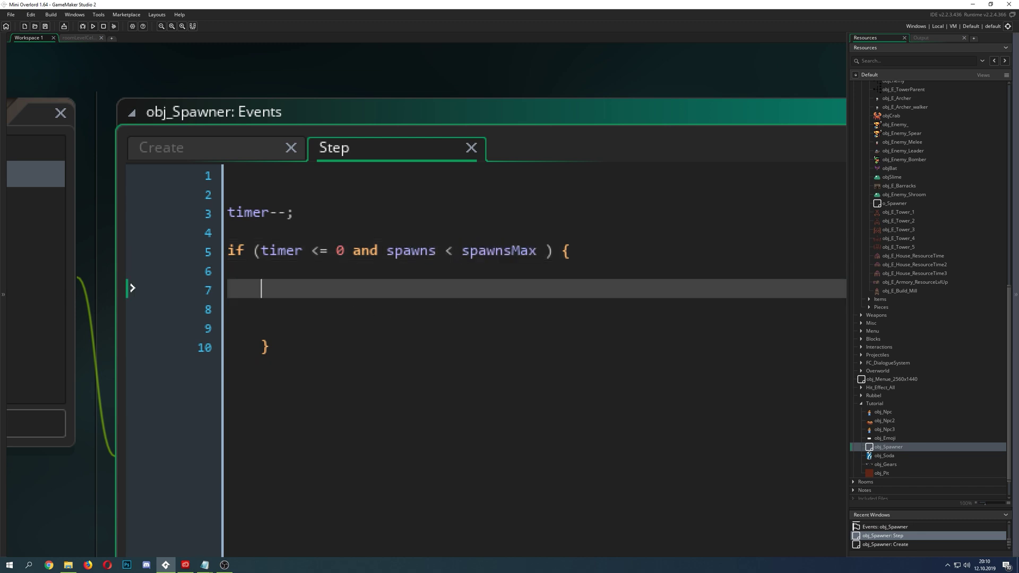
Paste an instance_create_layer call creating obj_Soda on the "Instances" layer at x, y.
{"action": "key", "text": "alt+Tab"}
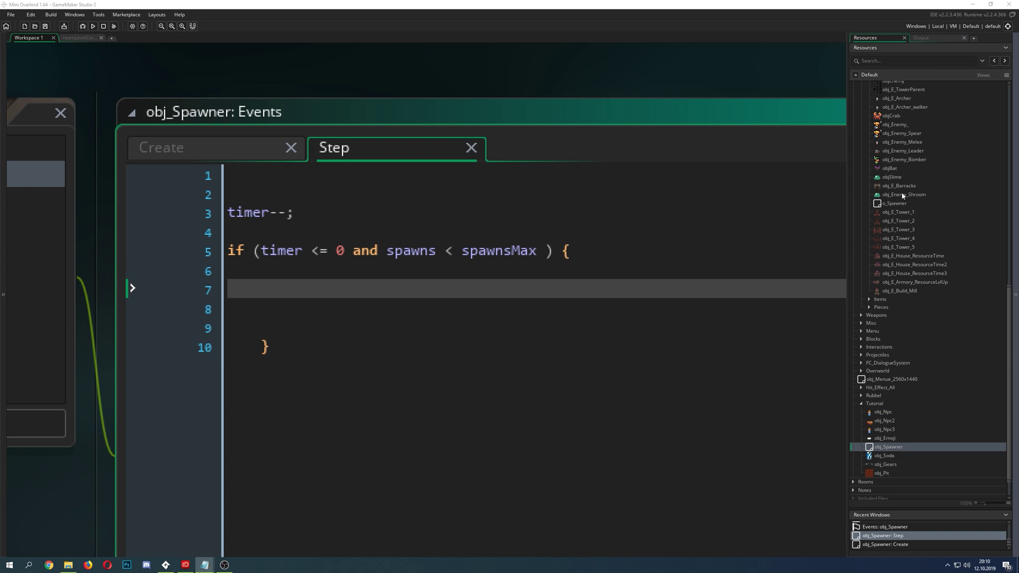
{"action": "left_click", "coordinate": [352, 294]}
{"action": "type", "text": "instance_create_layer(x,y, \"Instances\", obj_Soda );"}
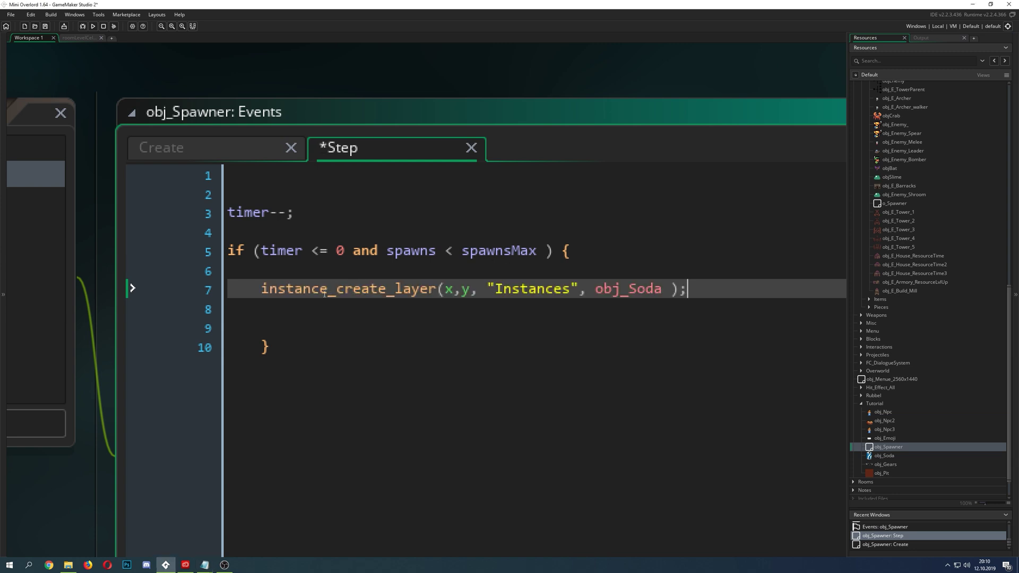
{"action": "double_click", "coordinate": [449, 290]}
{"action": "double_click", "coordinate": [466, 290]}
{"action": "scroll", "coordinate": [59, 508], "scroll_direction": "down", "scroll_amount": 1, "text": "ctrl"}
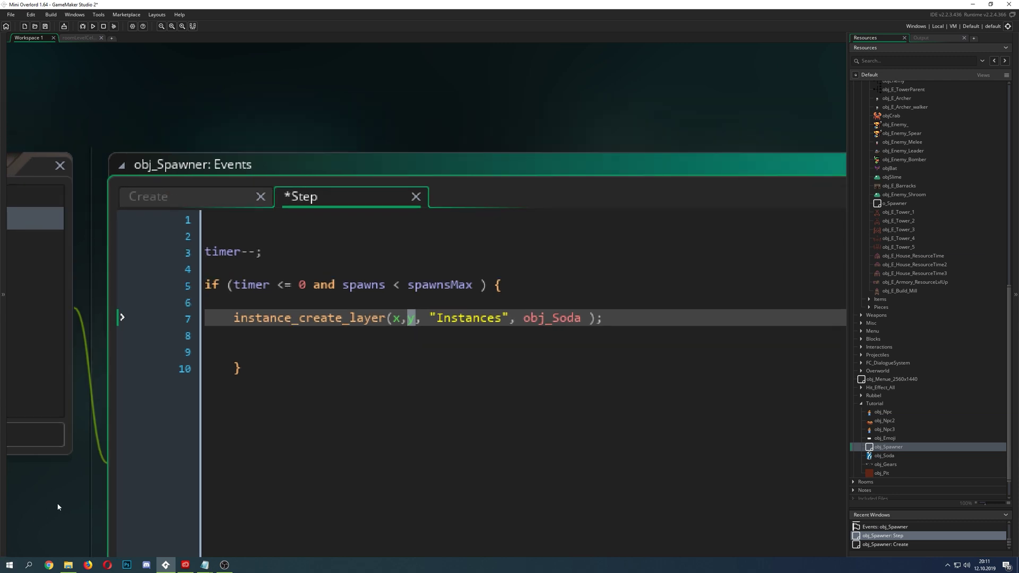
{"action": "scroll", "coordinate": [58, 507], "scroll_direction": "up", "scroll_amount": 1, "text": "ctrl"}
{"action": "double_click", "coordinate": [462, 305]}
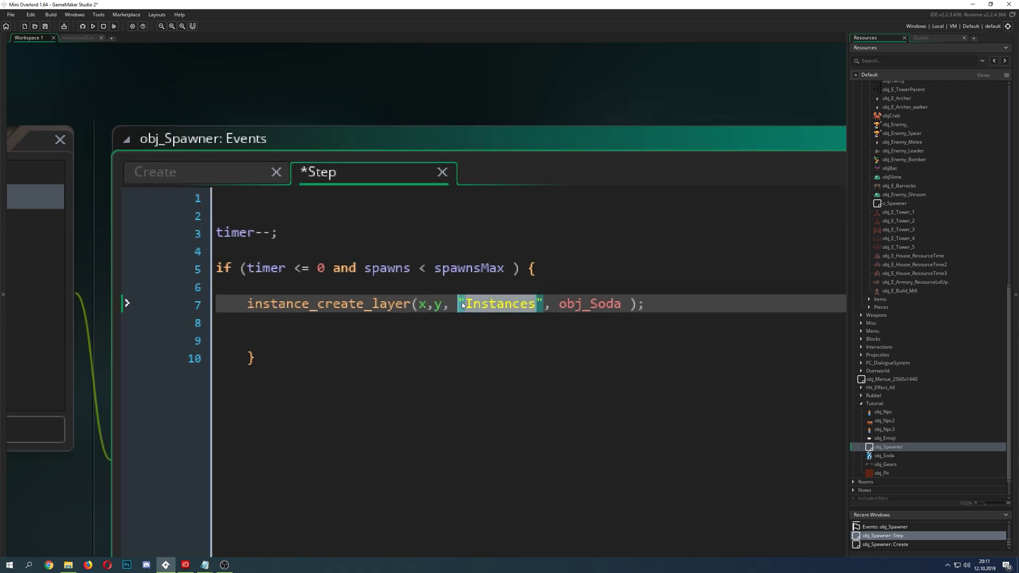
{"action": "double_click", "coordinate": [567, 304]}
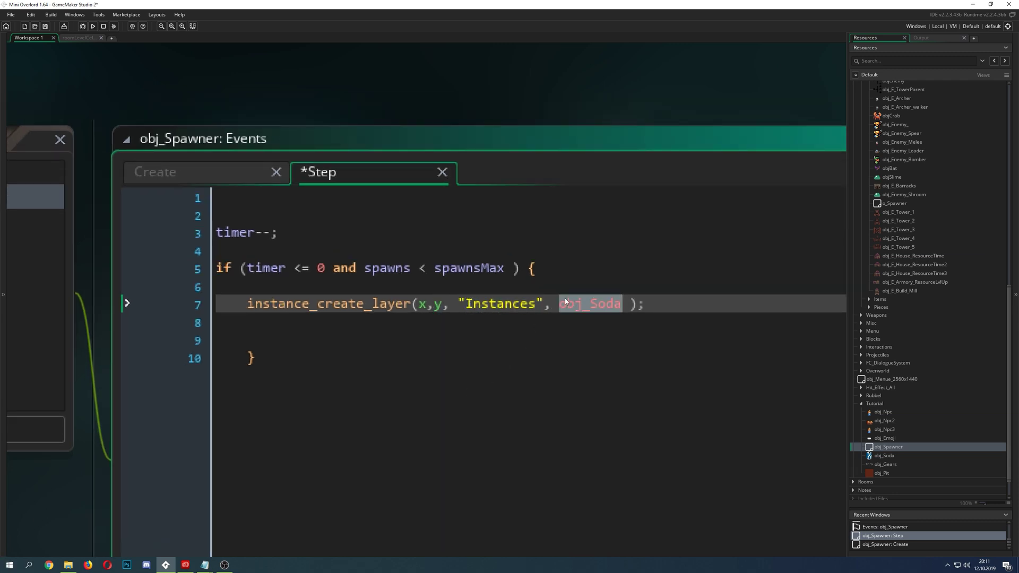
{"action": "left_click", "coordinate": [262, 304]}
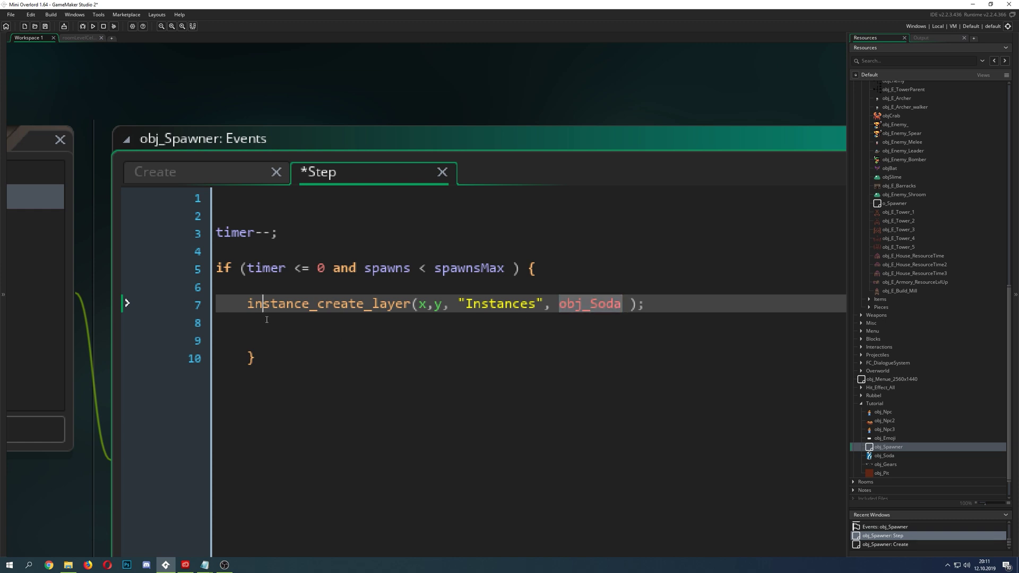
{"action": "left_click", "coordinate": [290, 329]}
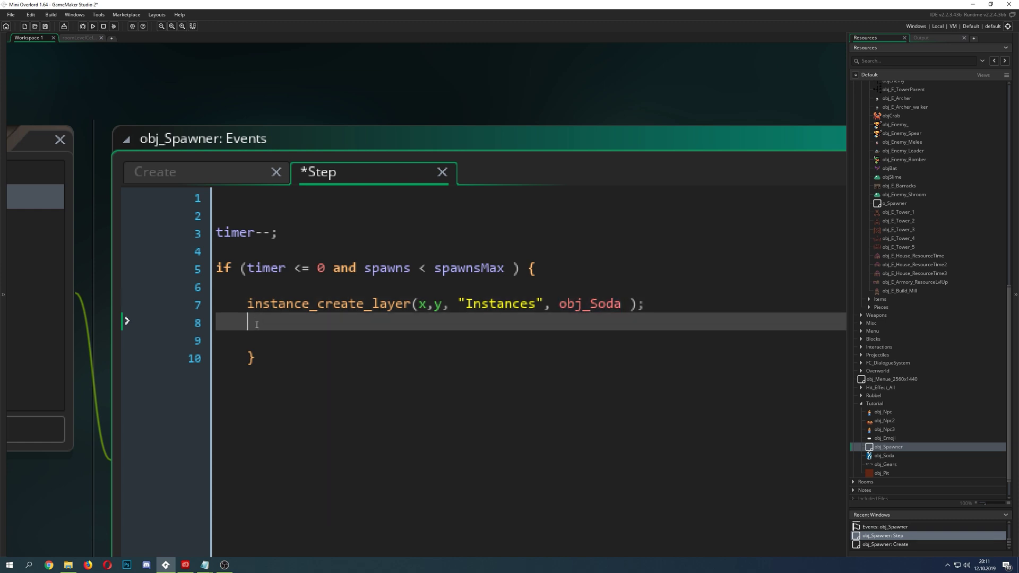
Copy timer = time; from Create onto line 8 of the Step if block.
{"action": "left_click", "coordinate": [223, 175]}
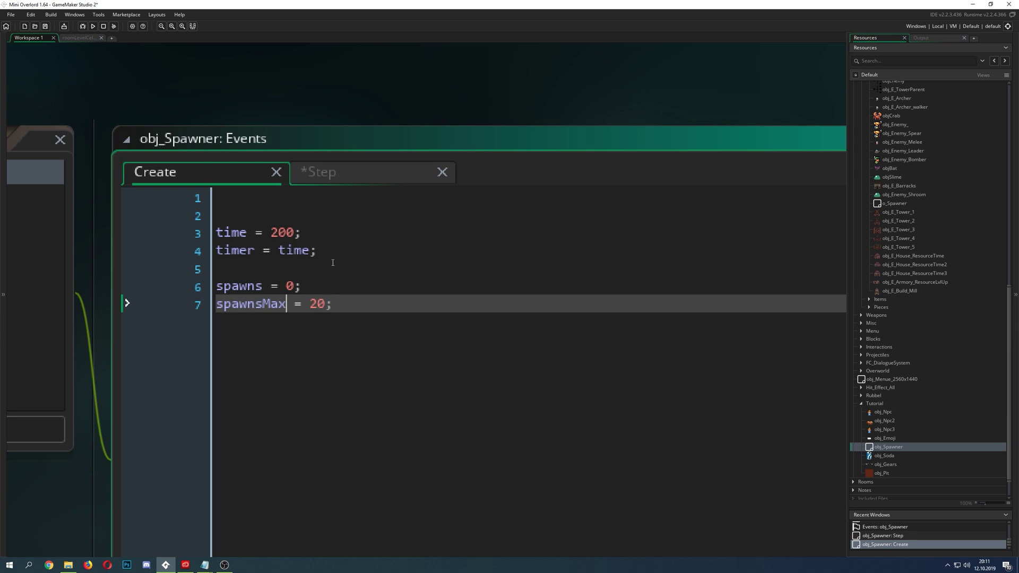
{"action": "left_click_drag", "start_coordinate": [318, 251], "coordinate": [215, 250]}
{"action": "key", "text": "ctrl+c"}
{"action": "left_click", "coordinate": [346, 177]}
{"action": "key", "text": "ctrl+v"}
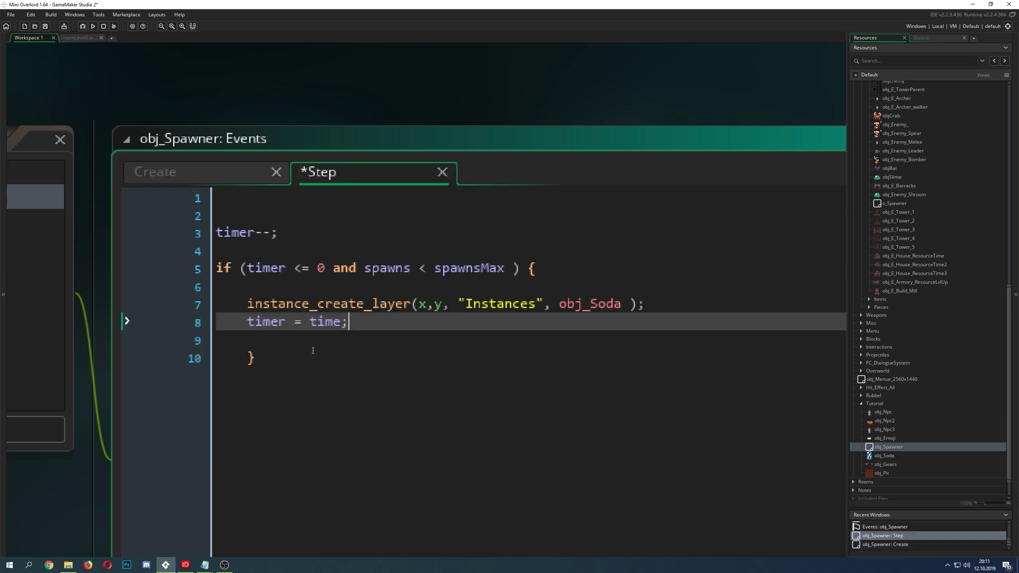
{"action": "left_click", "coordinate": [271, 322]}
{"action": "double_click", "coordinate": [271, 321]}
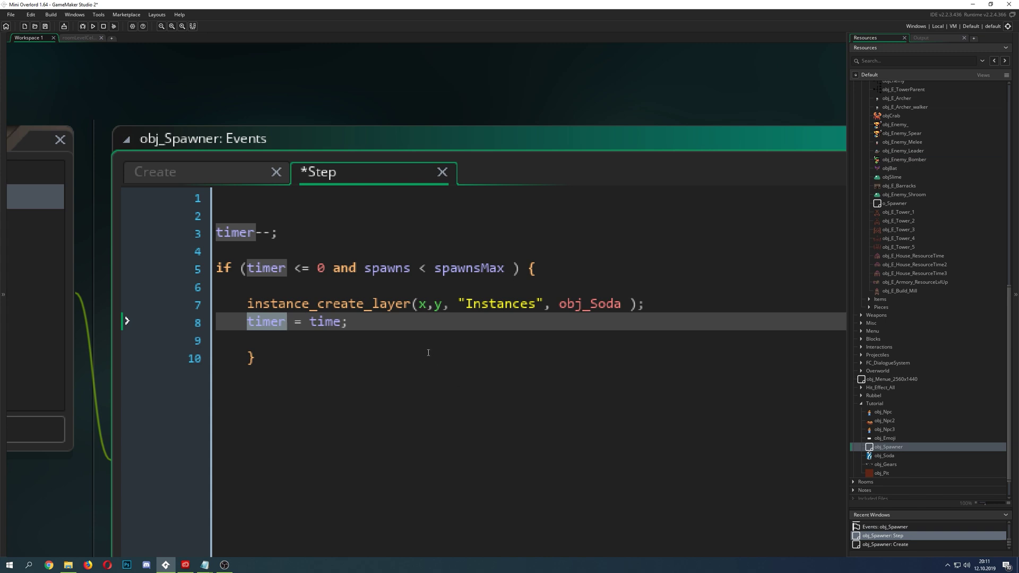
Add the spawns increment on line 9 and build the game with F5.
{"action": "left_click", "coordinate": [264, 171]}
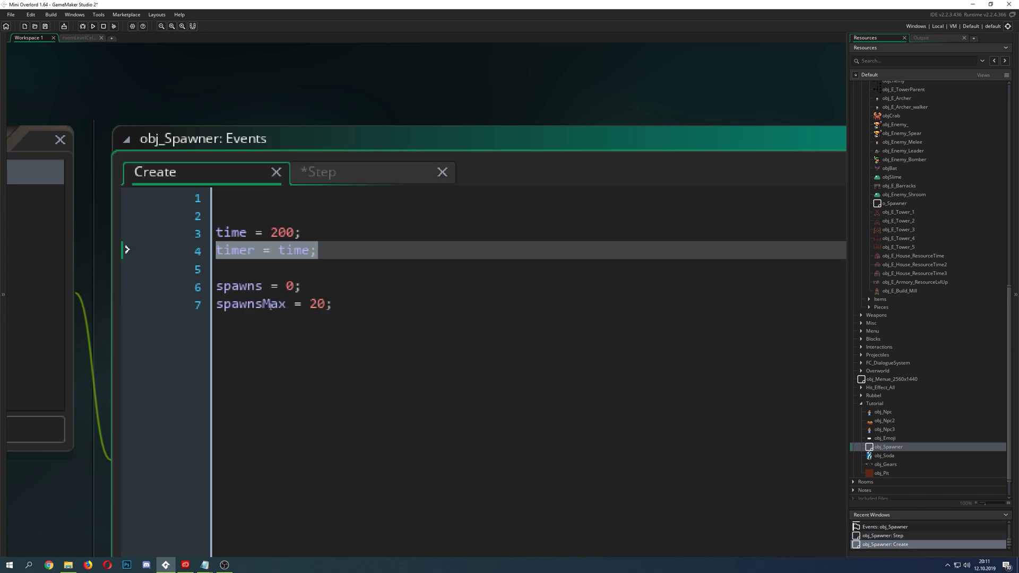
{"action": "double_click", "coordinate": [238, 286]}
{"action": "left_click", "coordinate": [340, 172]}
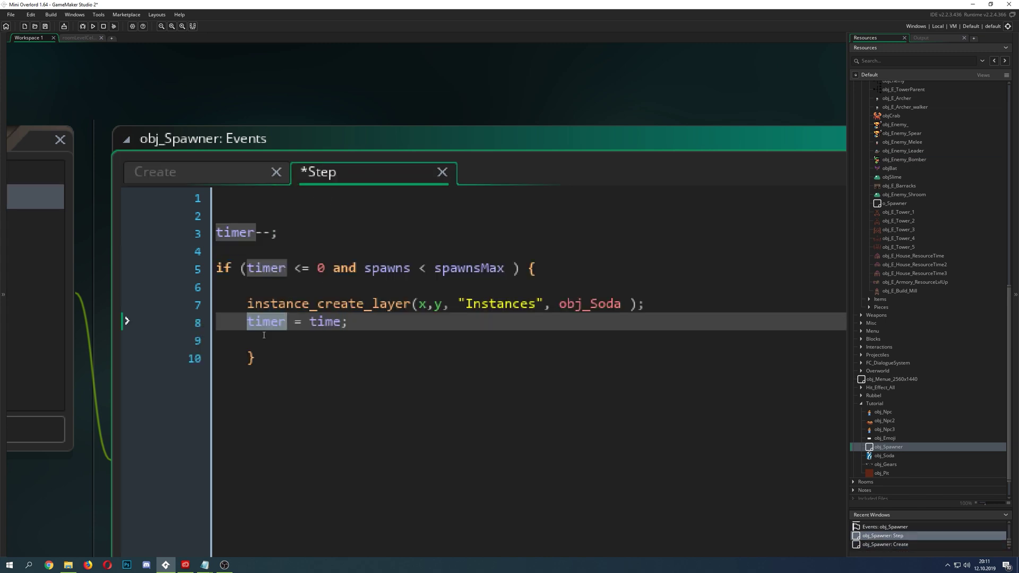
{"action": "type", "text": "spawns"}
{"action": "left_click", "coordinate": [269, 337]}
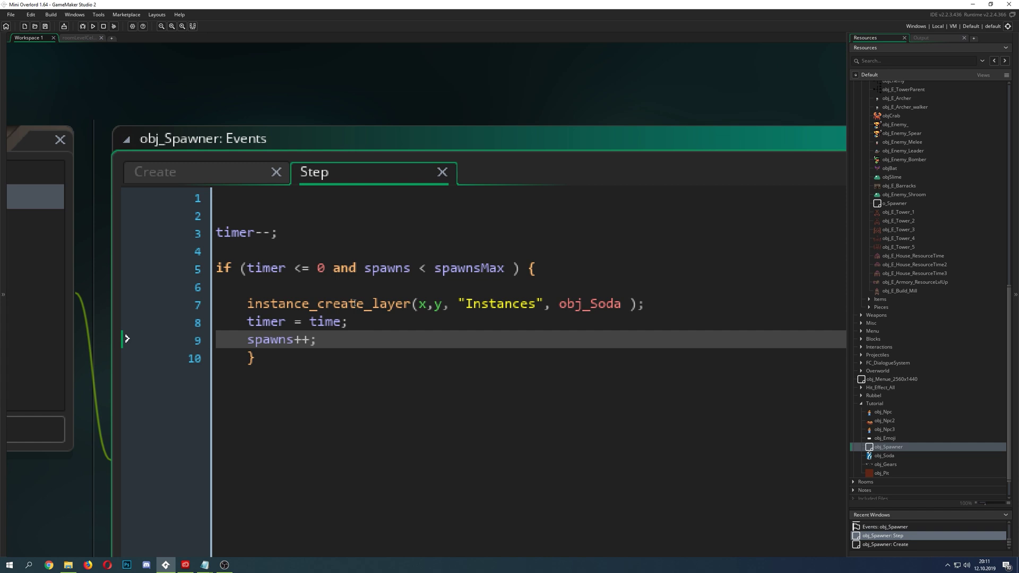
{"action": "key", "text": "F5"}
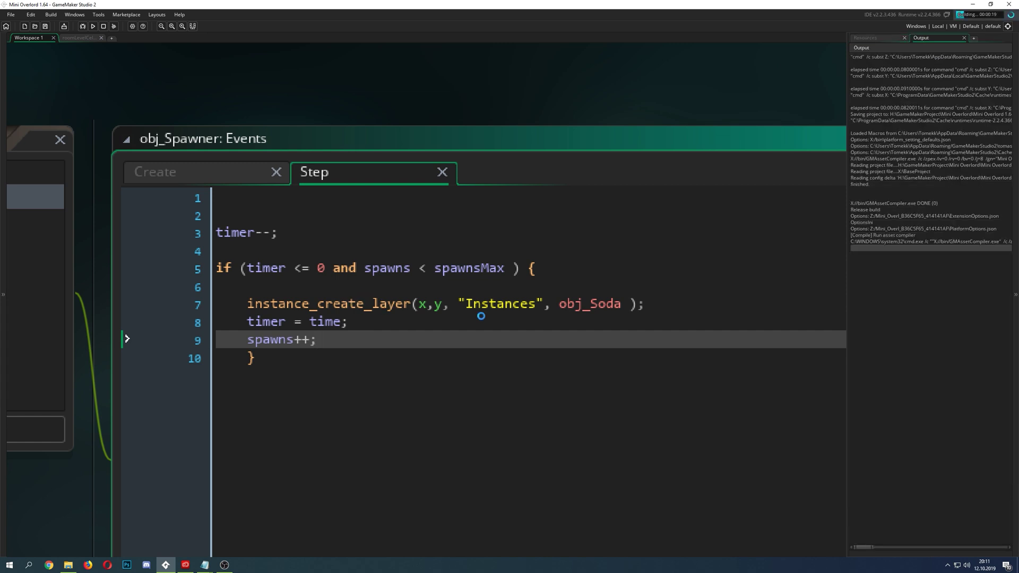
View the roomLevelCellar room's gears, pit and spawner while the game builds.
{"action": "scroll", "coordinate": [321, 332], "scroll_direction": "down", "scroll_amount": 1, "text": "ctrl"}
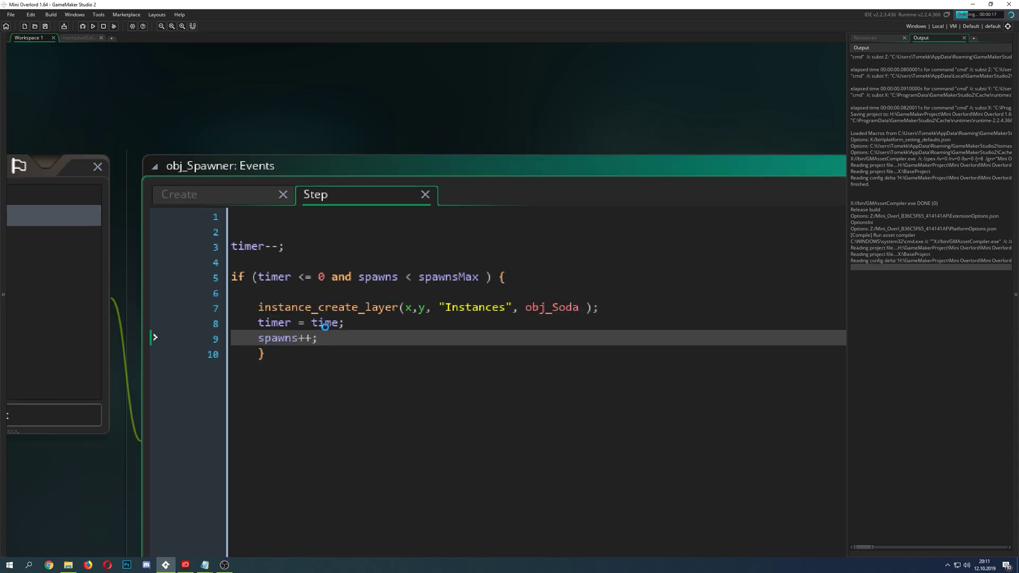
{"action": "scroll", "coordinate": [322, 332], "scroll_direction": "down", "scroll_amount": 1, "text": "ctrl"}
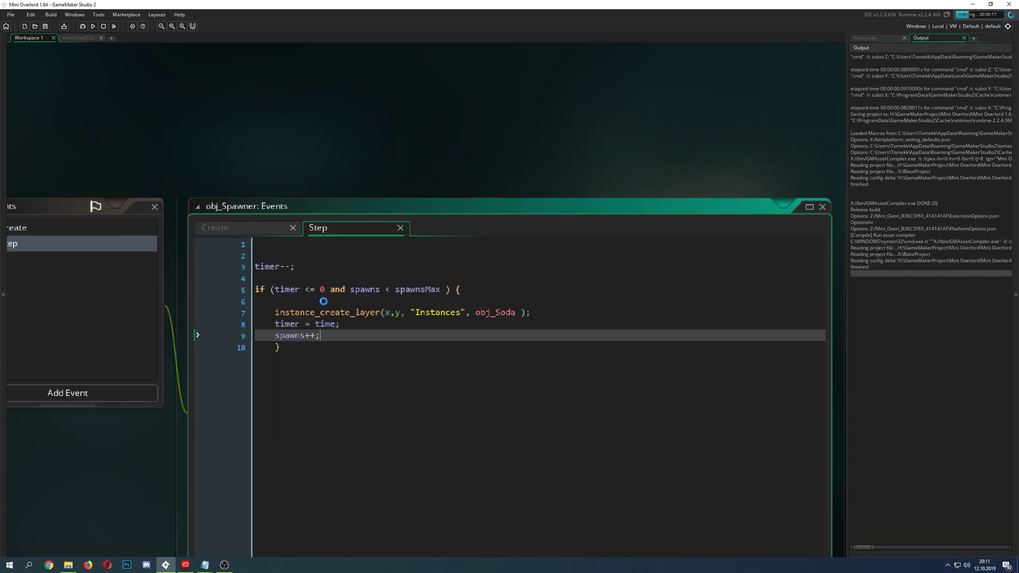
{"action": "left_click", "coordinate": [85, 37]}
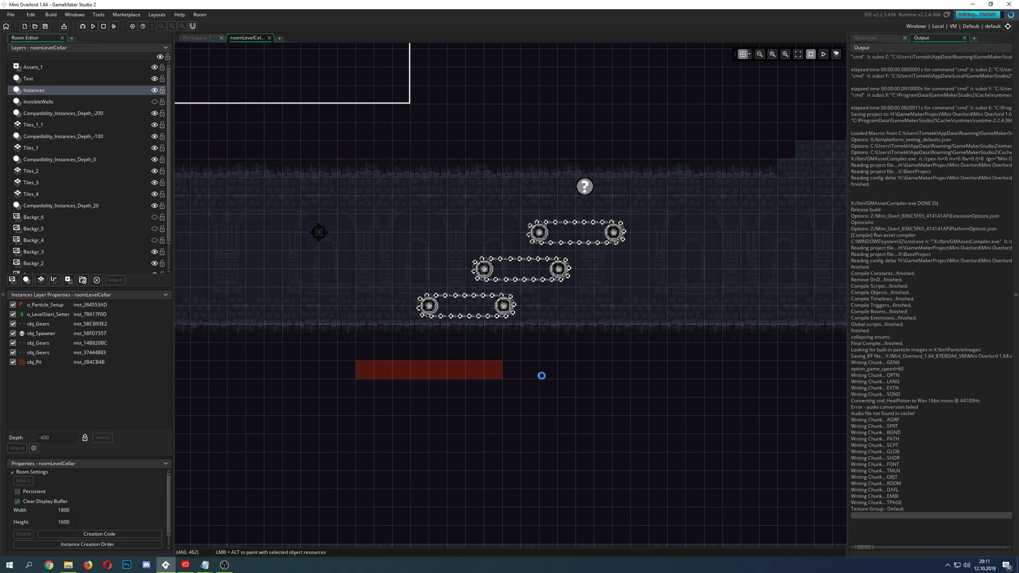
{"action": "scroll", "coordinate": [422, 364], "scroll_direction": "up", "scroll_amount": 2, "text": "ctrl"}
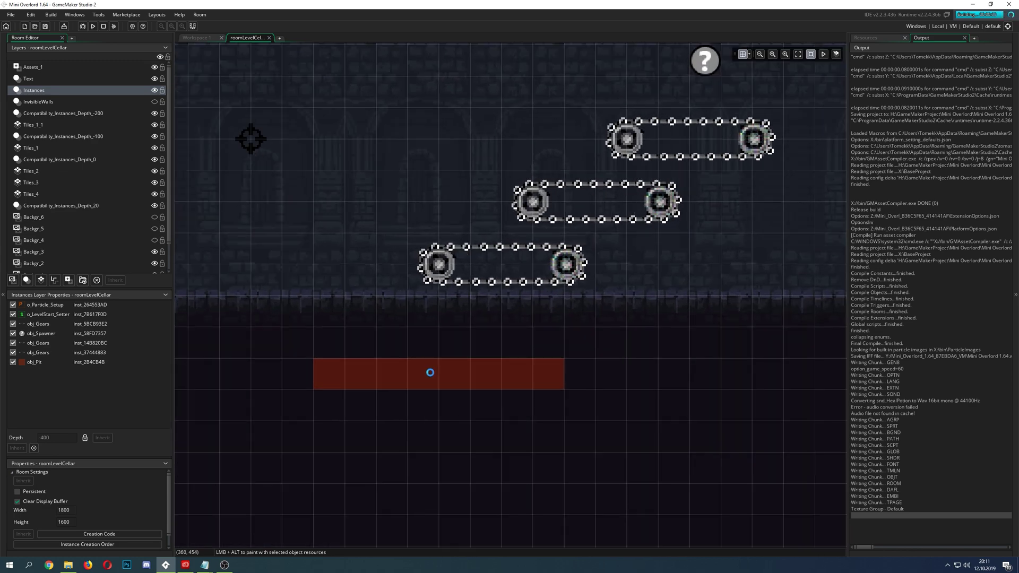
{"action": "scroll", "coordinate": [443, 339], "scroll_direction": "down", "scroll_amount": 2, "text": "ctrl"}
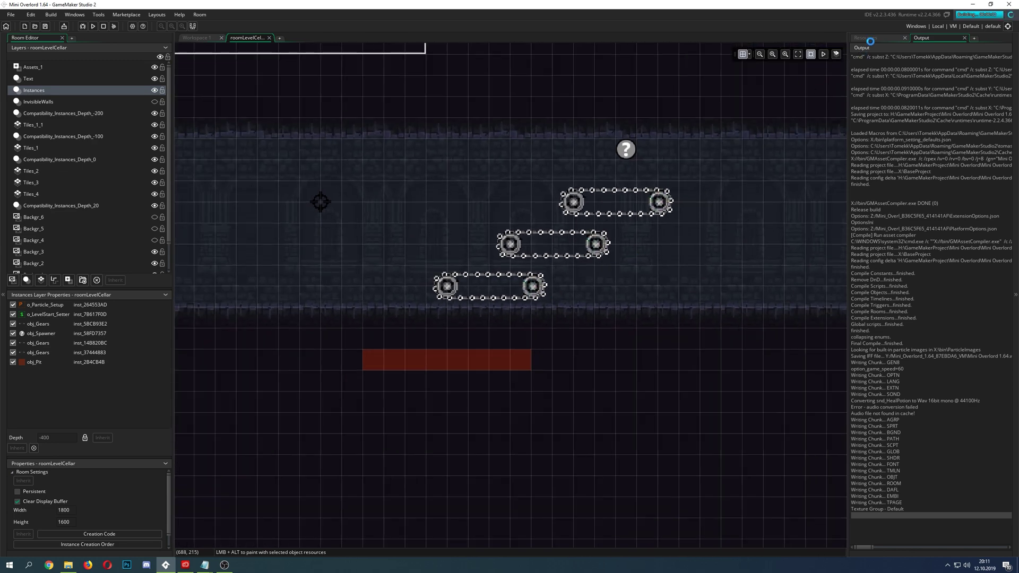
{"action": "left_click", "coordinate": [873, 38]}
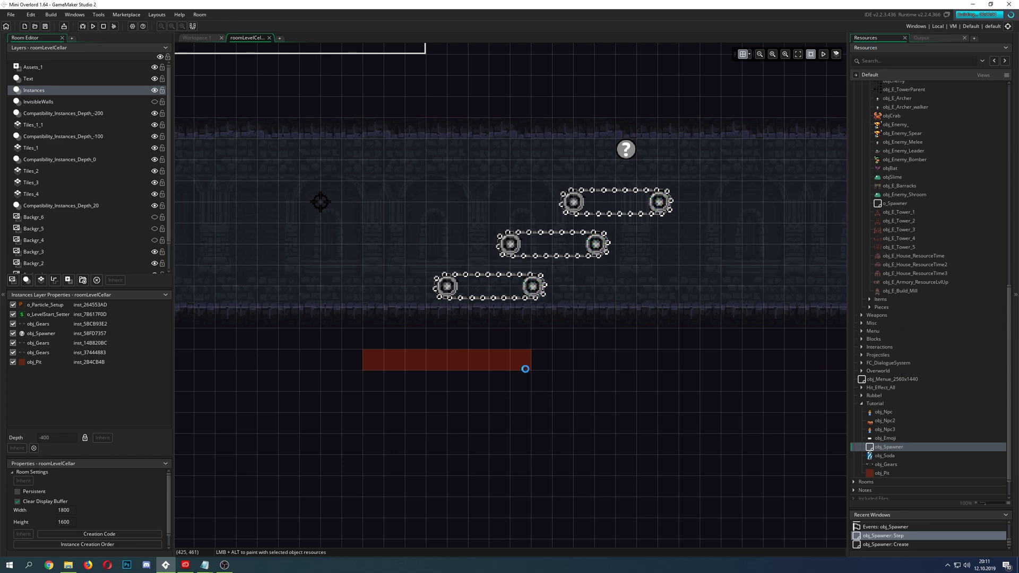
{"action": "scroll", "coordinate": [541, 355], "scroll_direction": "up", "scroll_amount": 1, "text": "ctrl"}
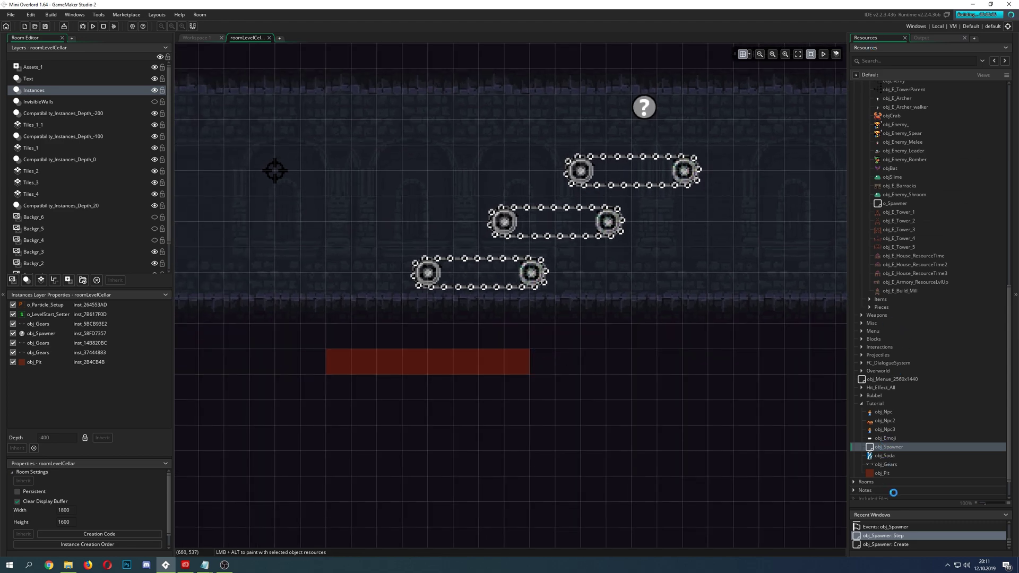
{"action": "scroll", "coordinate": [596, 362], "scroll_direction": "down", "scroll_amount": 2, "text": "ctrl"}
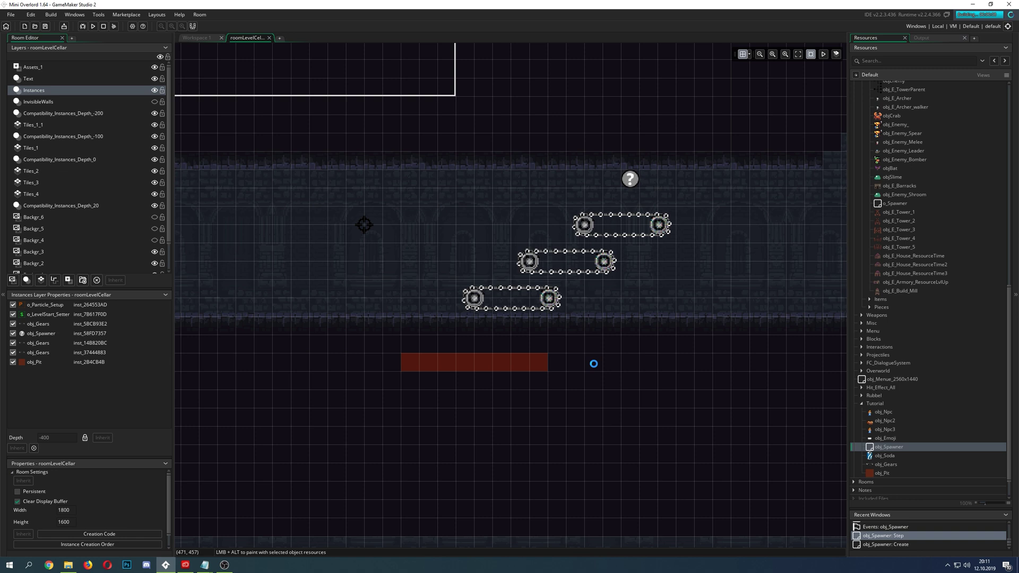
{"action": "scroll", "coordinate": [593, 363], "scroll_direction": "up", "scroll_amount": 3}
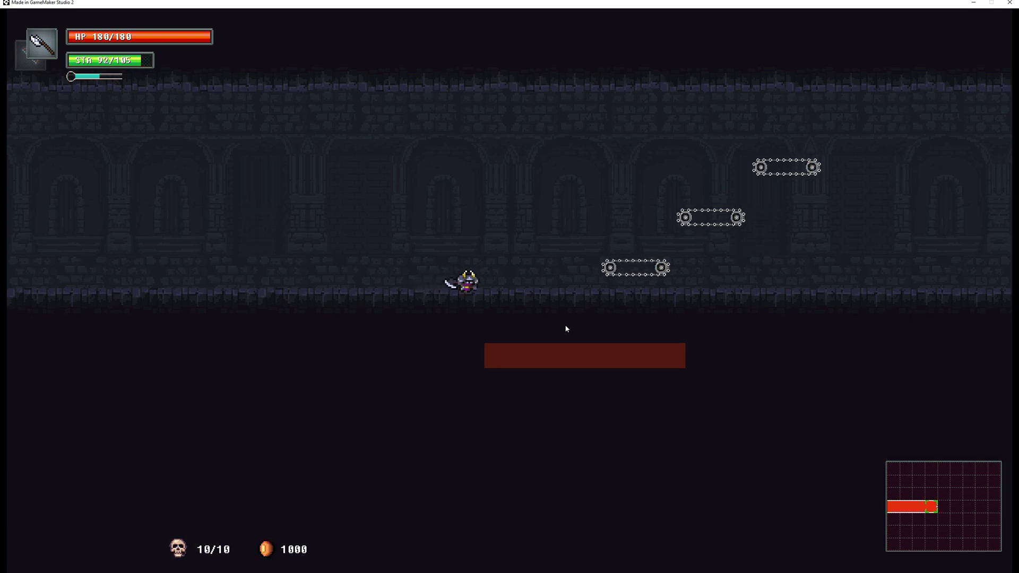
Walk the character right and left with D and A while soda cans fall.
{"action": "key", "text": "d"}
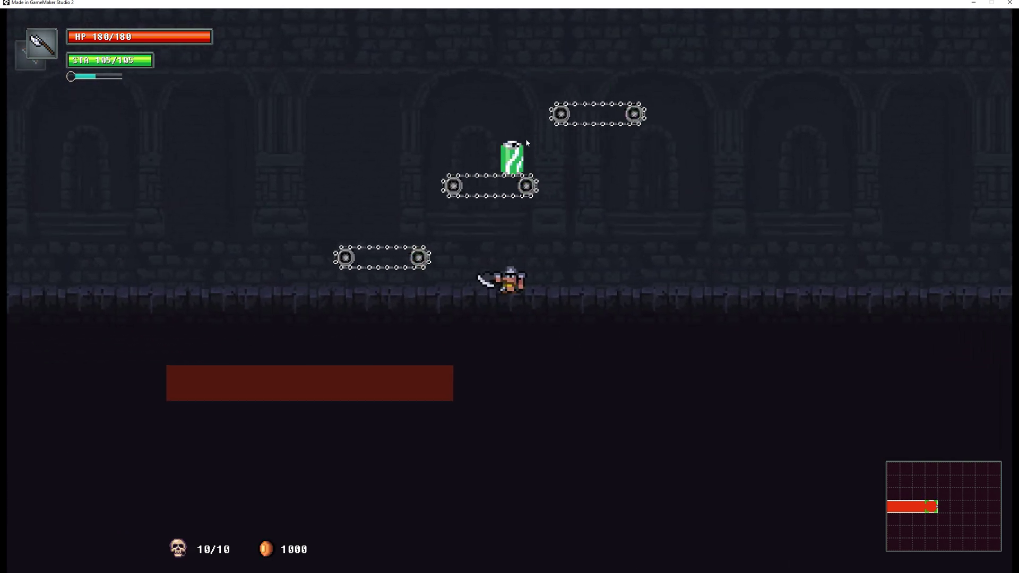
{"action": "key", "text": "d"}
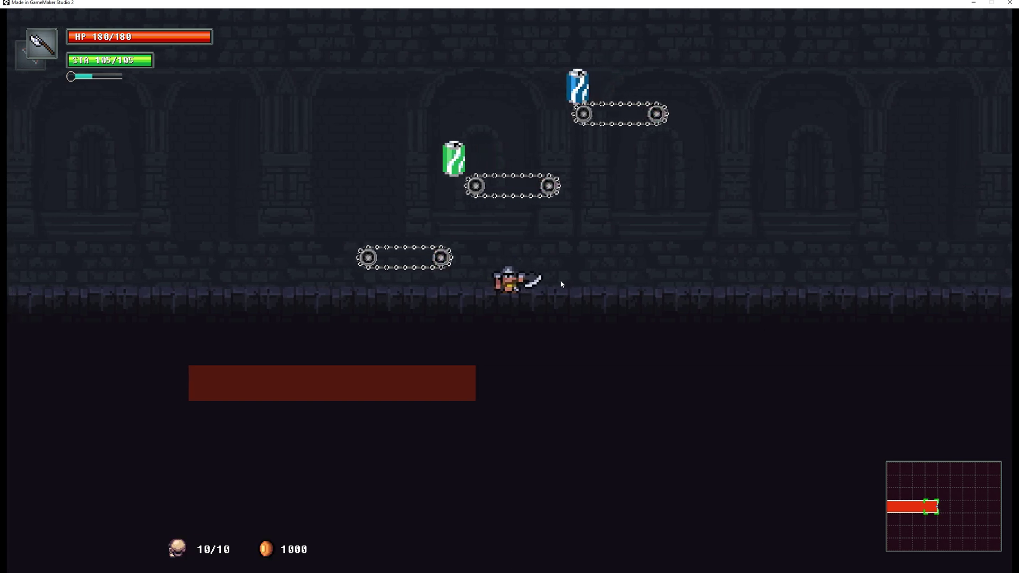
{"action": "key", "text": "a"}
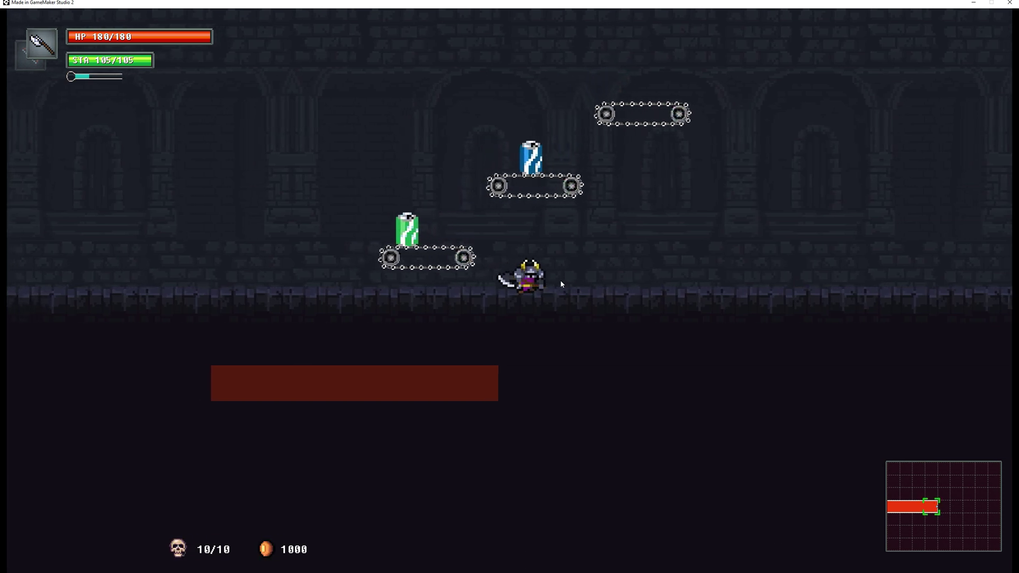
{"action": "key", "text": "d"}
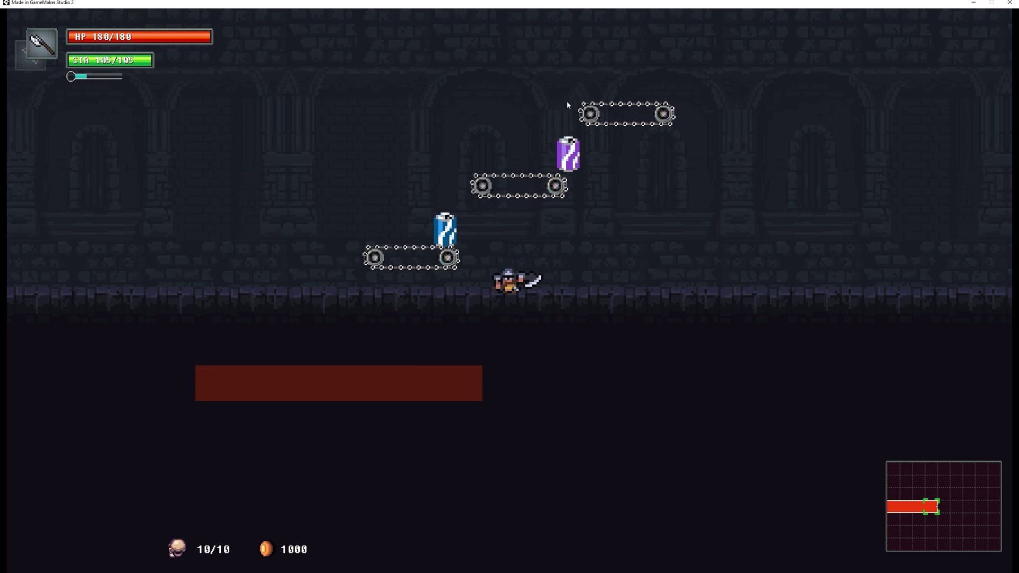
{"action": "key", "text": "a"}
{"action": "key", "text": "d"}
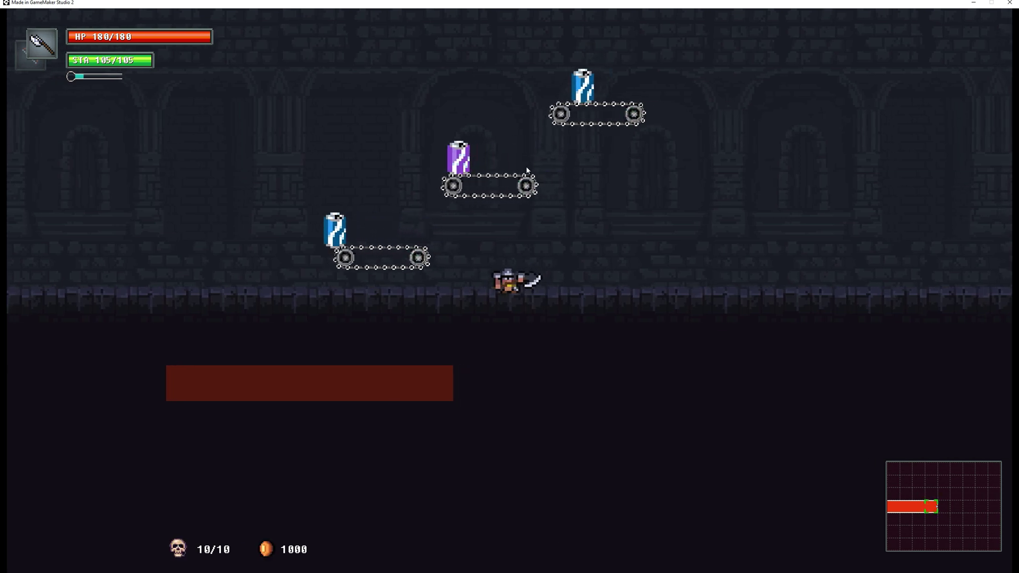